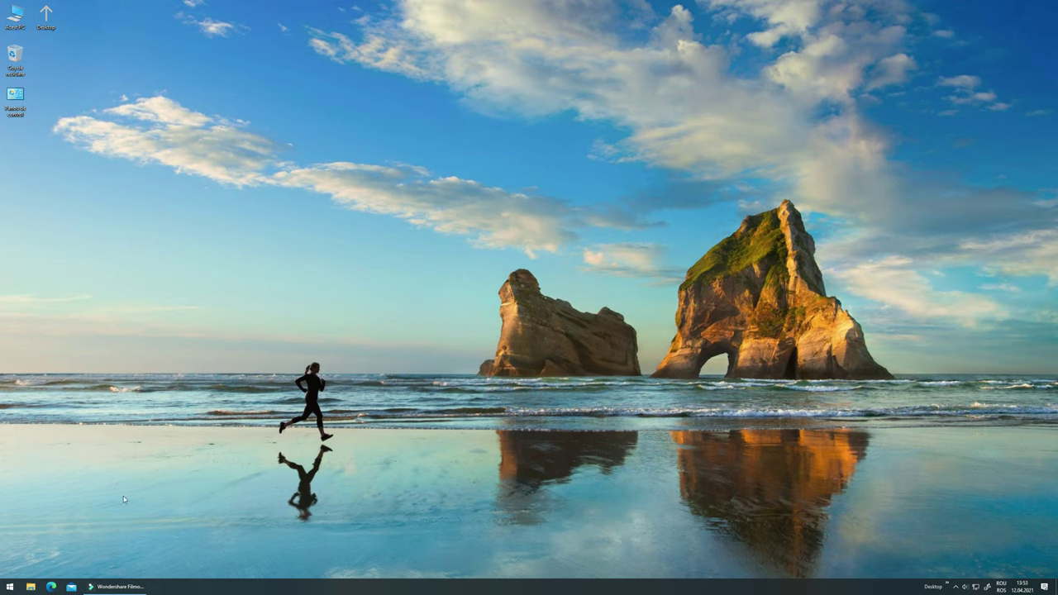
Step: In Microsoft Edge, search the web for "media creation tool" and open Microsoft's Windows 10 download page in a maximized window
{"action": "left_click", "coordinate": [52, 590]}
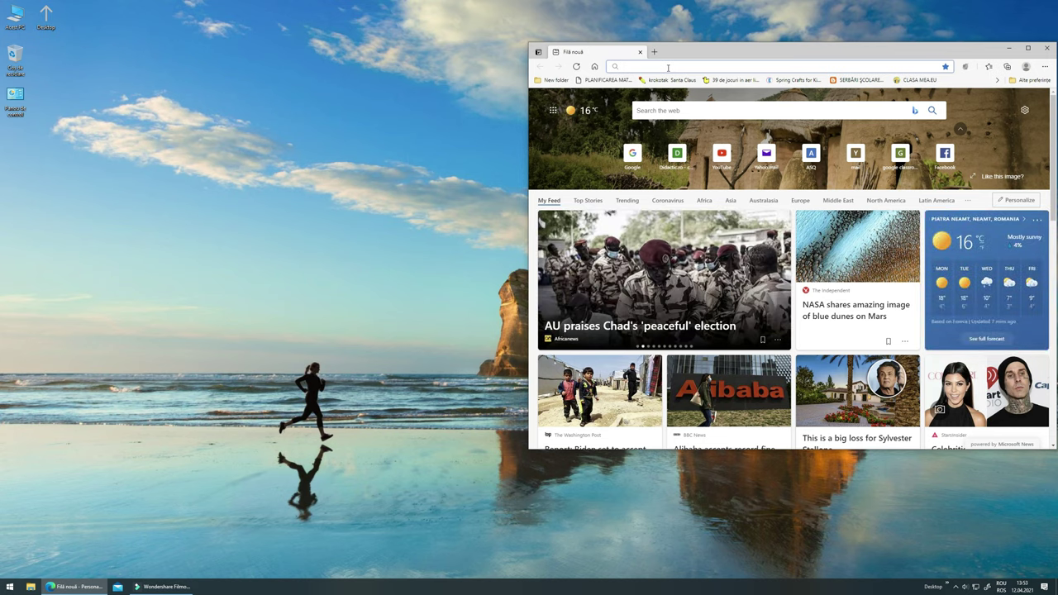
{"action": "type", "text": "med"}
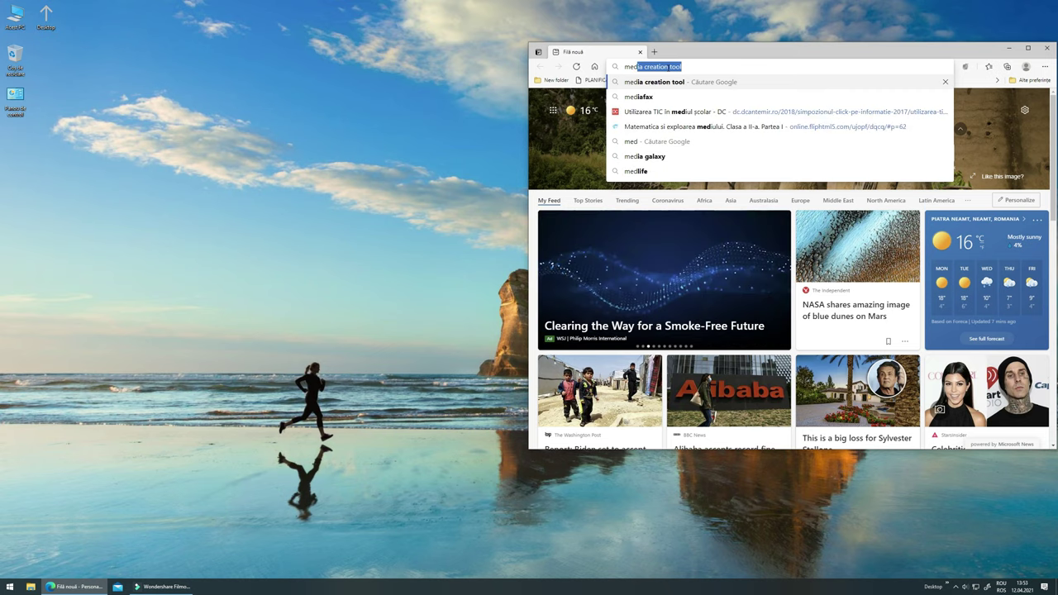
{"action": "key", "text": "Return"}
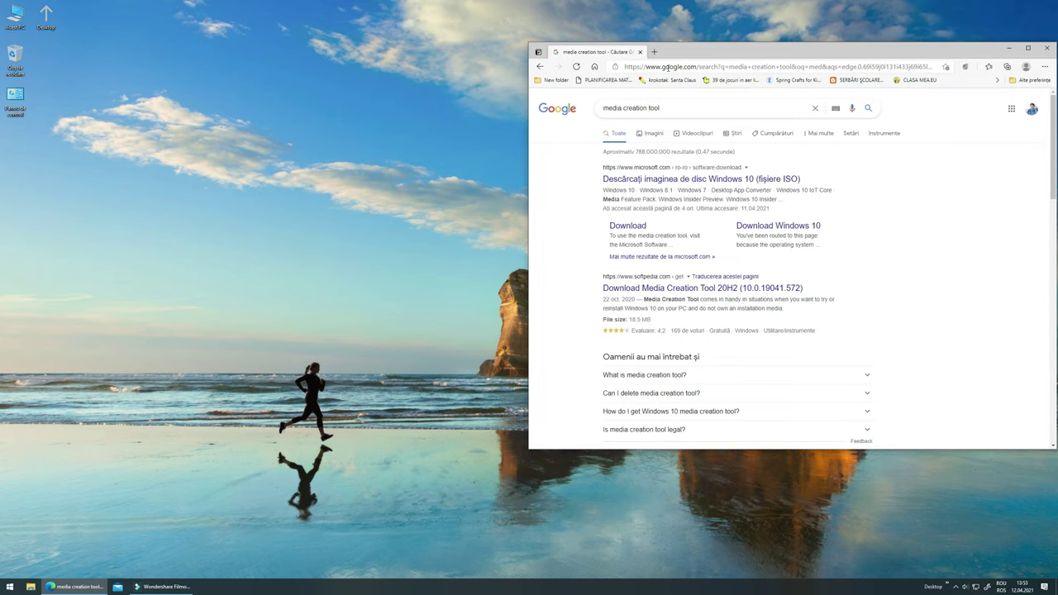
{"action": "left_click", "coordinate": [666, 179]}
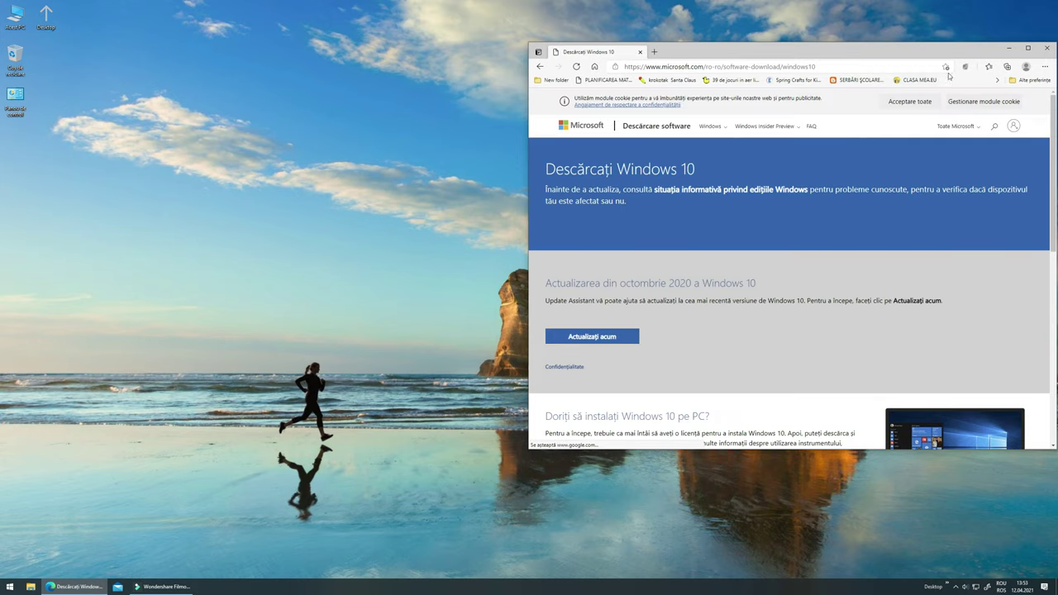
{"action": "left_click", "coordinate": [1027, 47]}
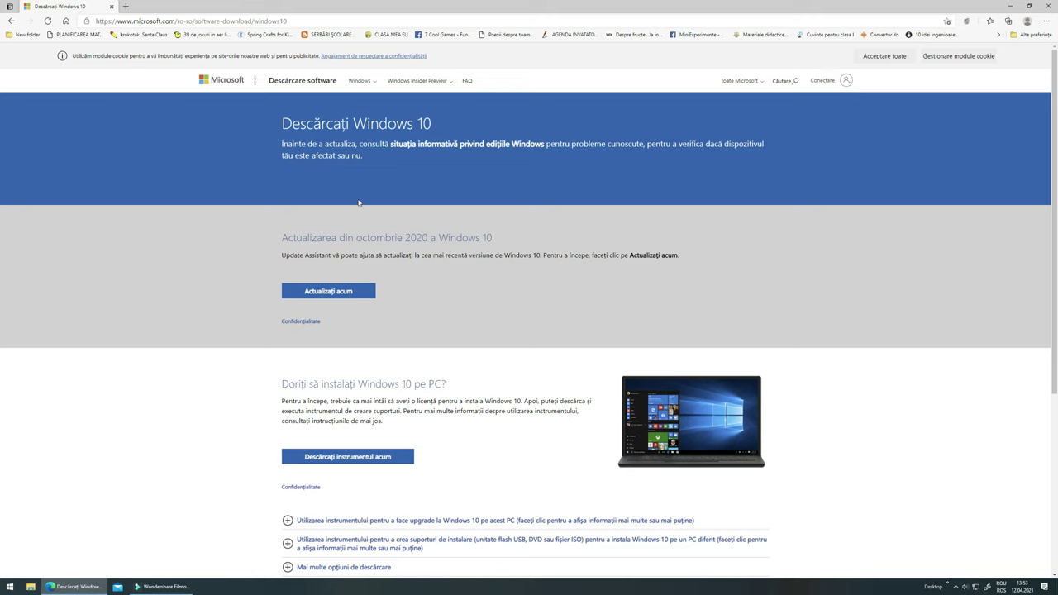
Step: Download and run MediaCreationTool20H2.exe, accepting its license terms
{"action": "left_click", "coordinate": [357, 460]}
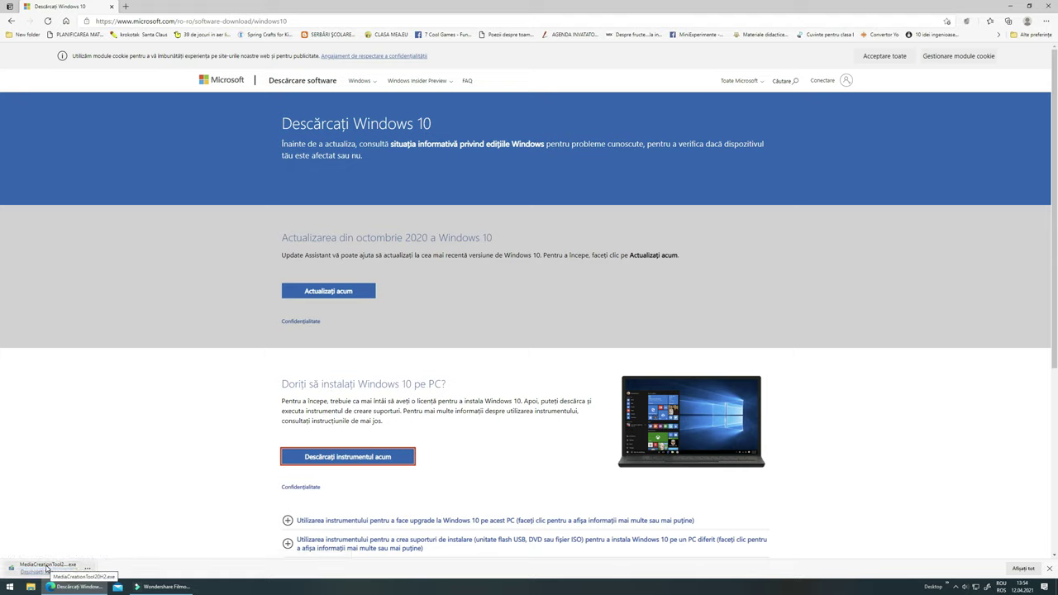
{"action": "left_click", "coordinate": [47, 569]}
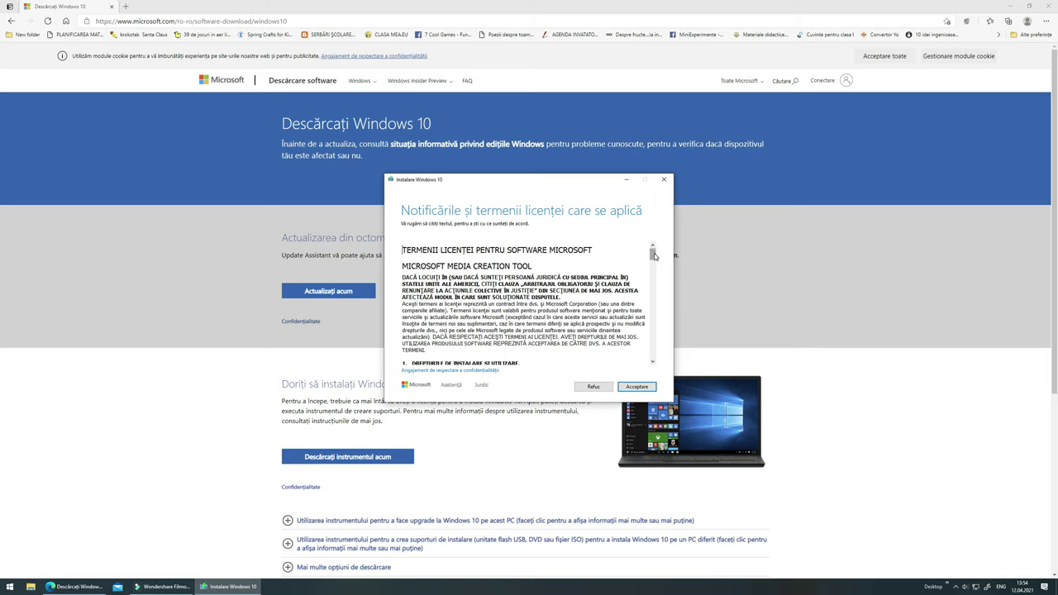
{"action": "left_click_drag", "start_coordinate": [653, 256], "coordinate": [652, 369]}
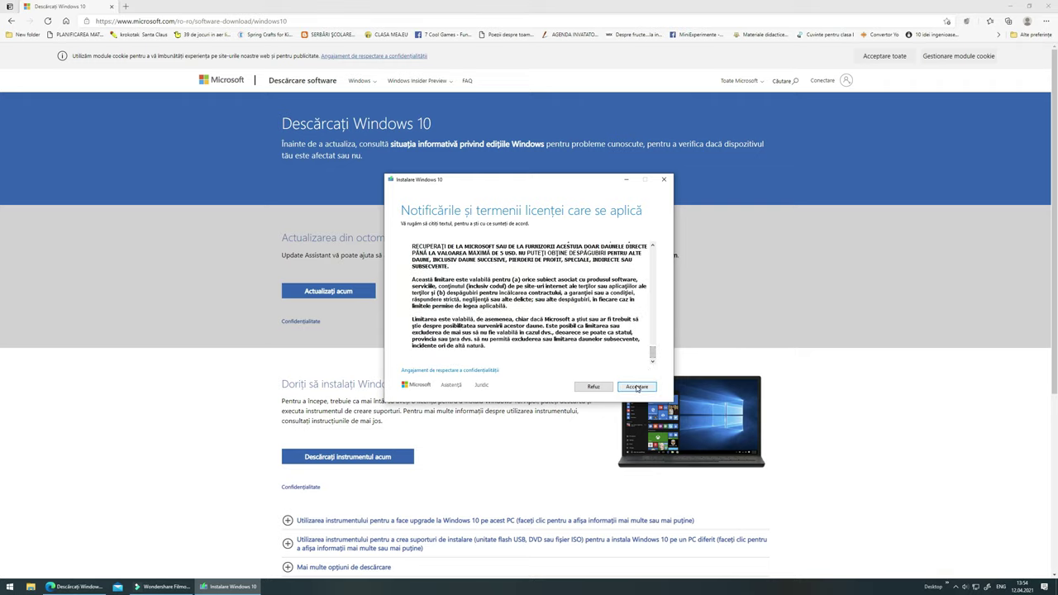
{"action": "left_click", "coordinate": [638, 387]}
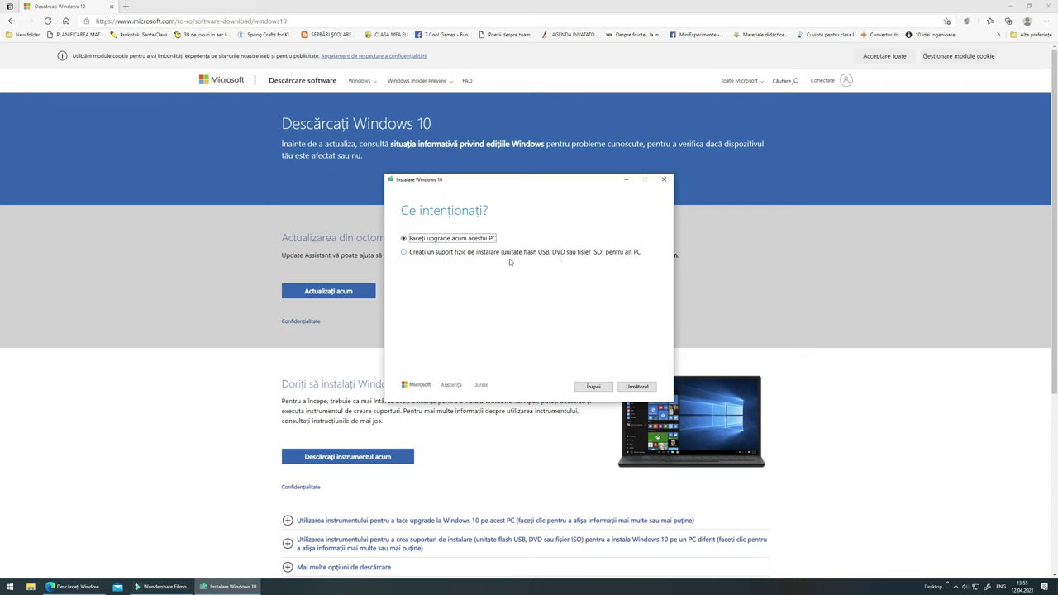
Step: Choose to create installation media for another PC, keeping the recommended language, edition and architecture
{"action": "left_click", "coordinate": [404, 254]}
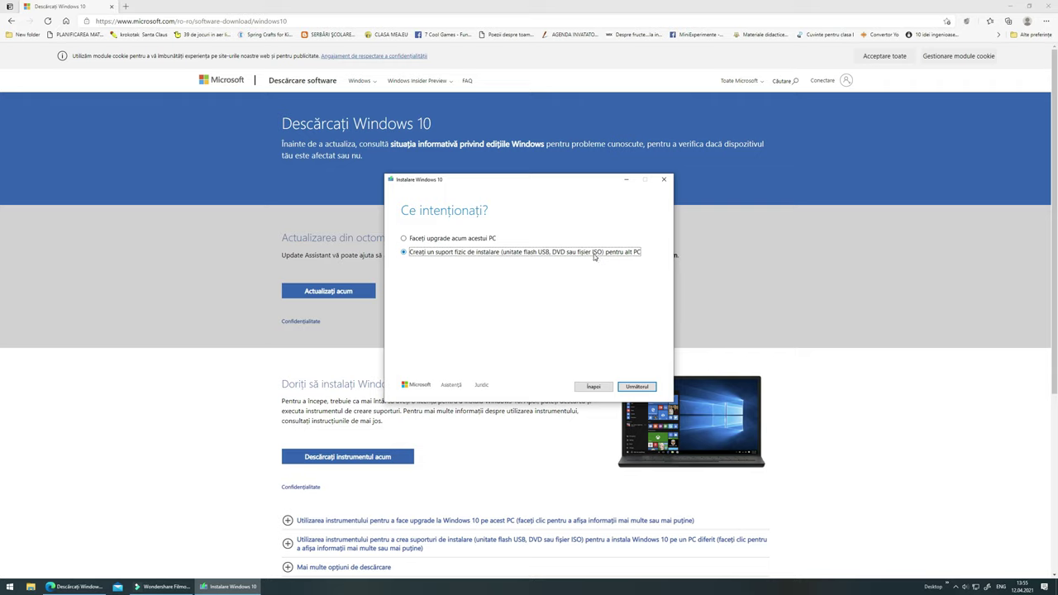
{"action": "left_click", "coordinate": [637, 387]}
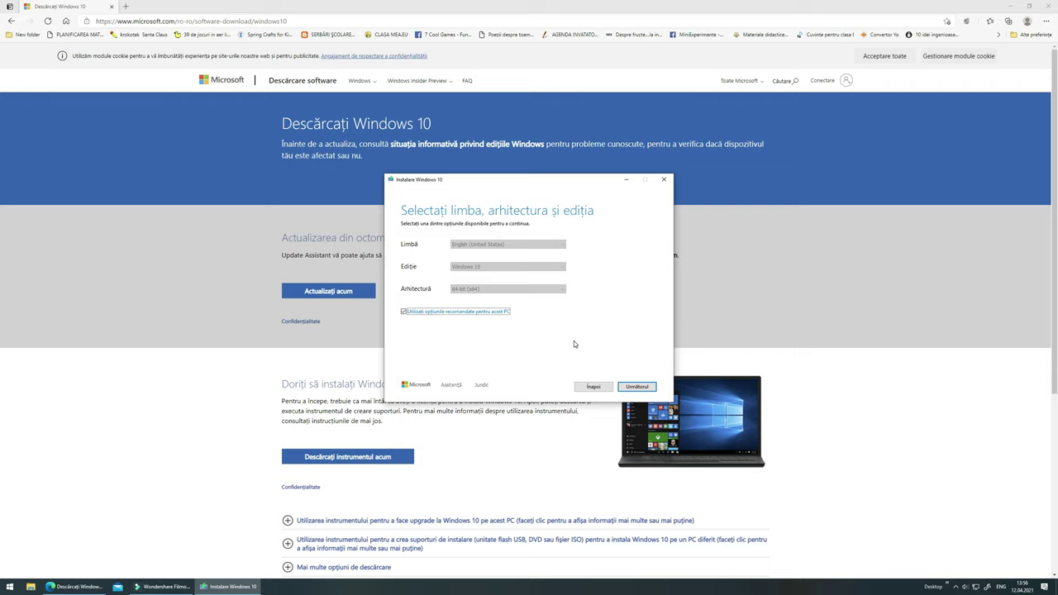
{"action": "left_click", "coordinate": [639, 387]}
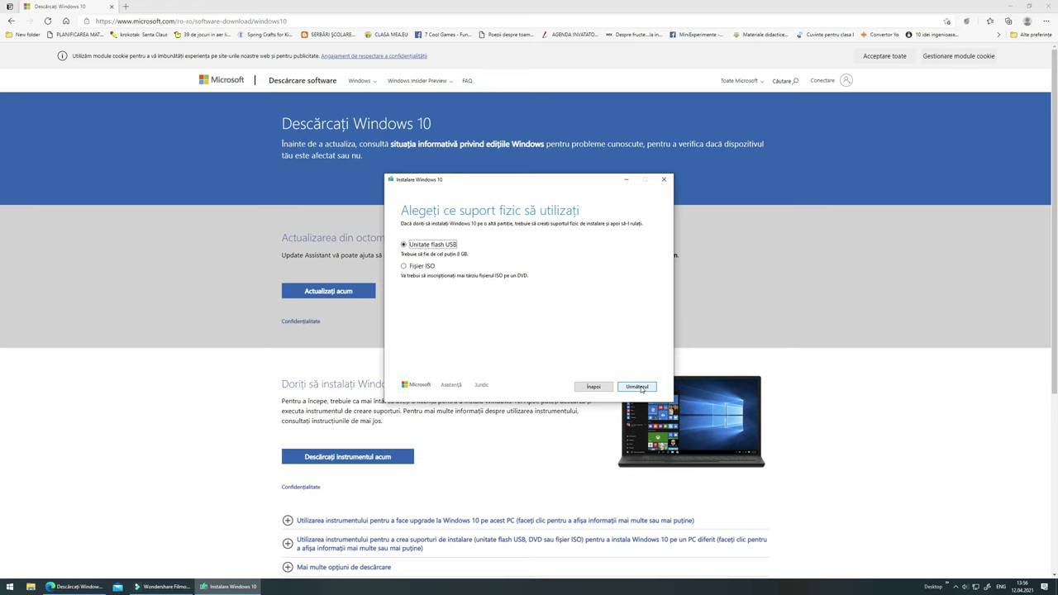
Step: Select ISO file as the media type and save it as Windows.iso in the Desktop folder
{"action": "left_click", "coordinate": [404, 267]}
{"action": "left_click", "coordinate": [639, 388]}
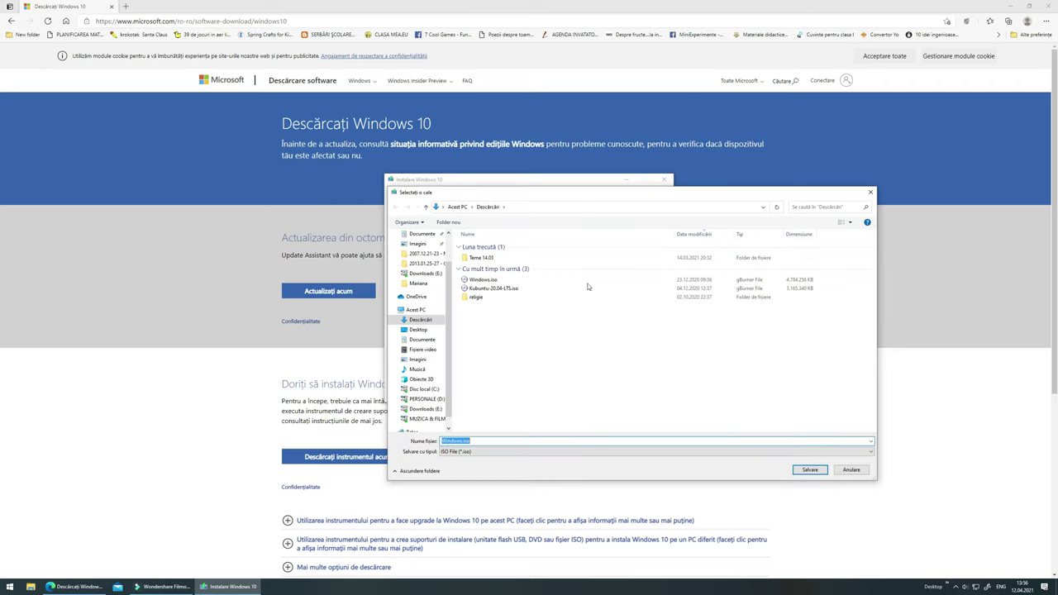
{"action": "left_click", "coordinate": [419, 330]}
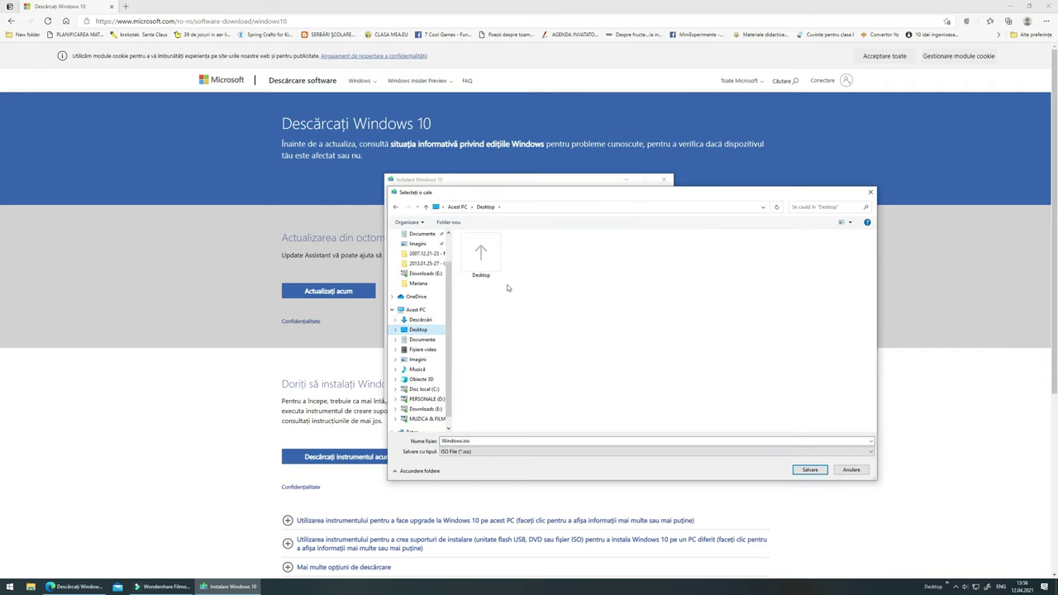
{"action": "left_click", "coordinate": [810, 470]}
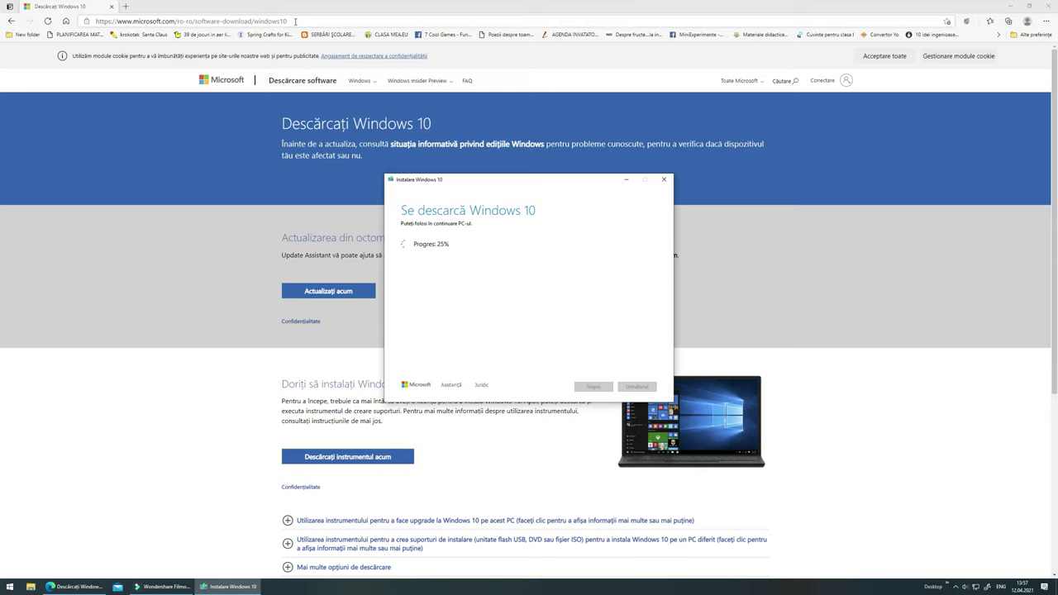
Step: Search the web for "wintousb" and open the Uptodown result for WinToUSB 6.0 for Windows
{"action": "left_click", "coordinate": [294, 22]}
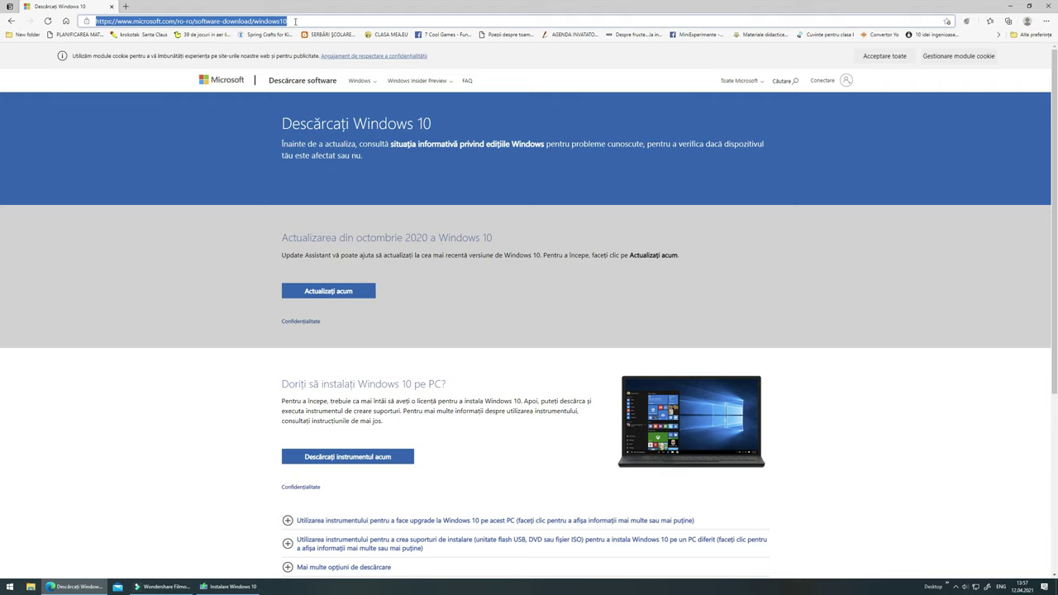
{"action": "type", "text": "w"}
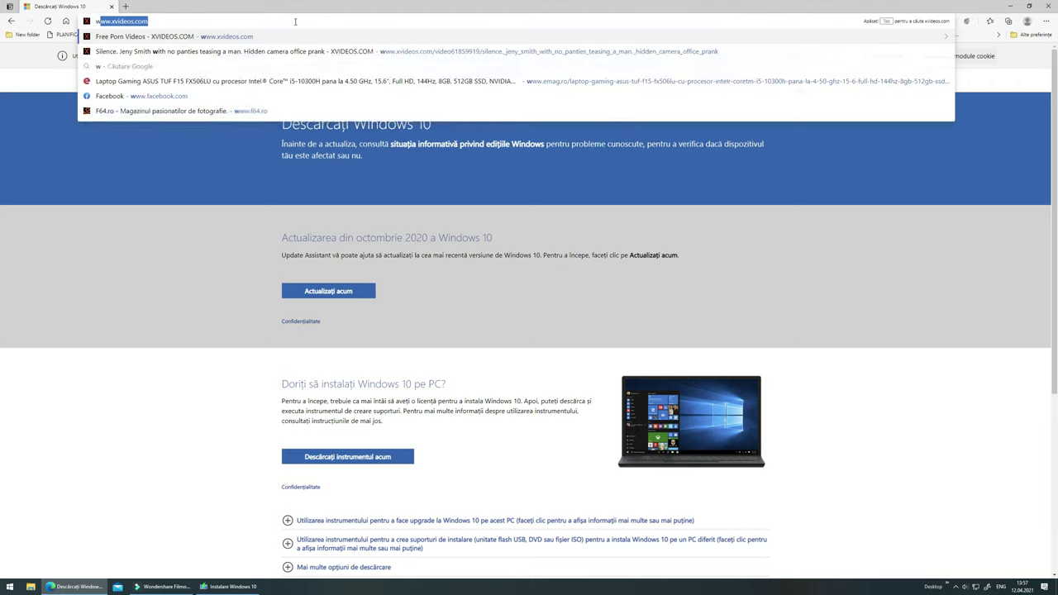
{"action": "type", "text": "int"}
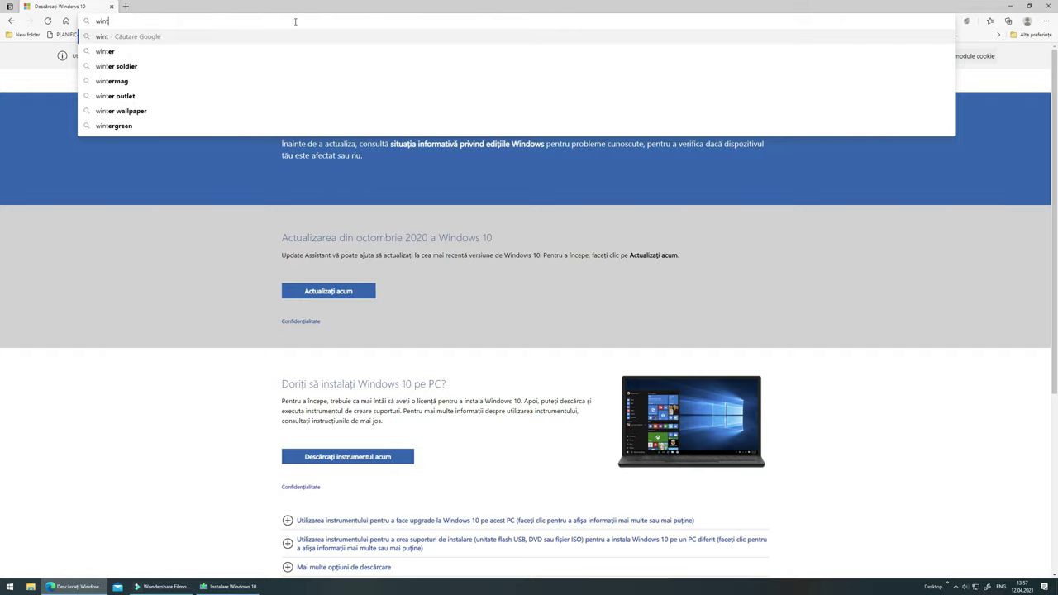
{"action": "type", "text": "ou"}
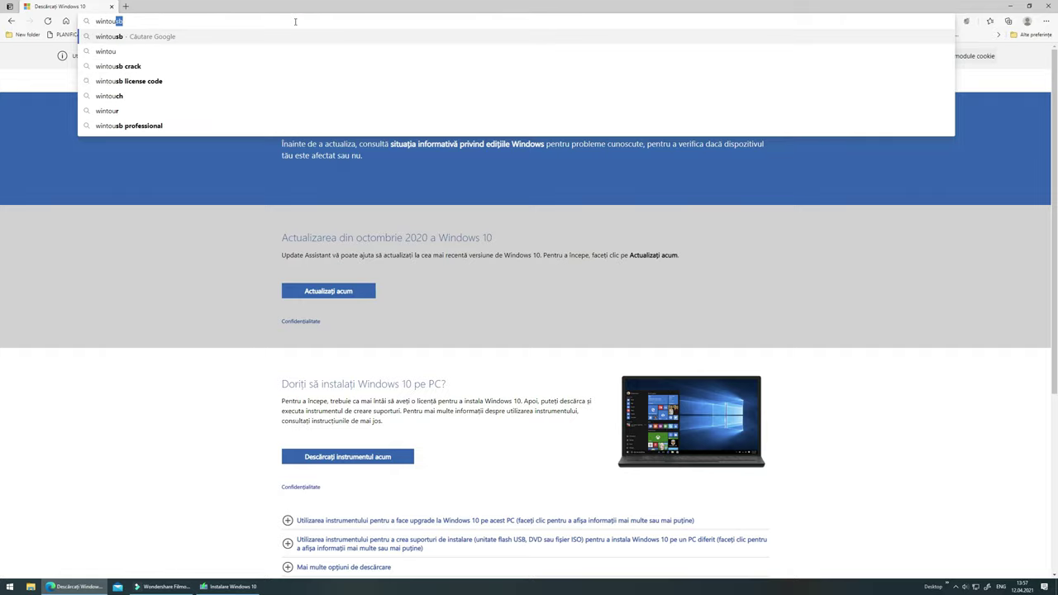
{"action": "type", "text": "sb"}
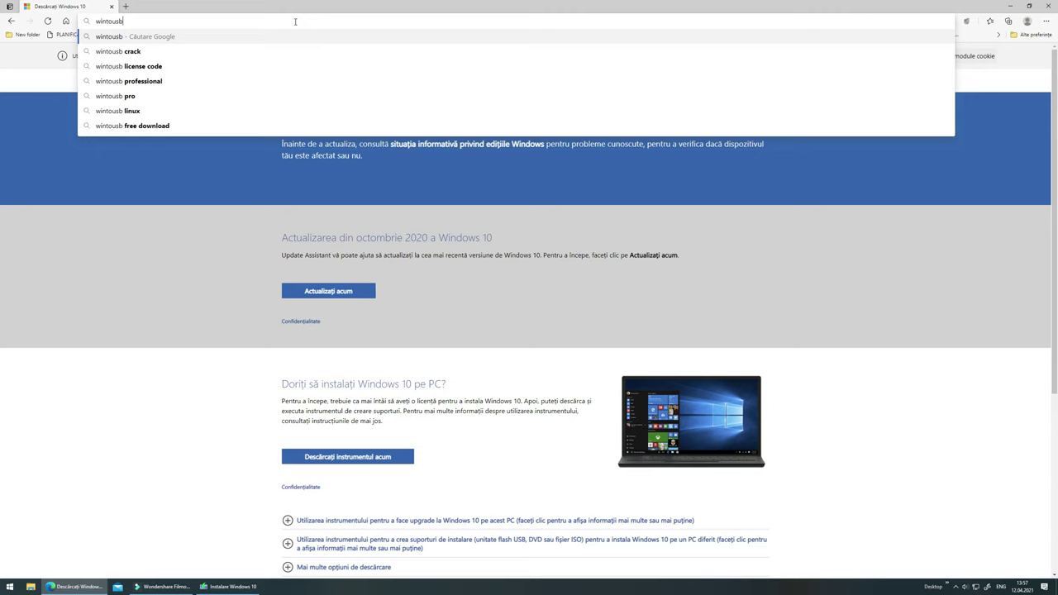
{"action": "key", "text": "Return"}
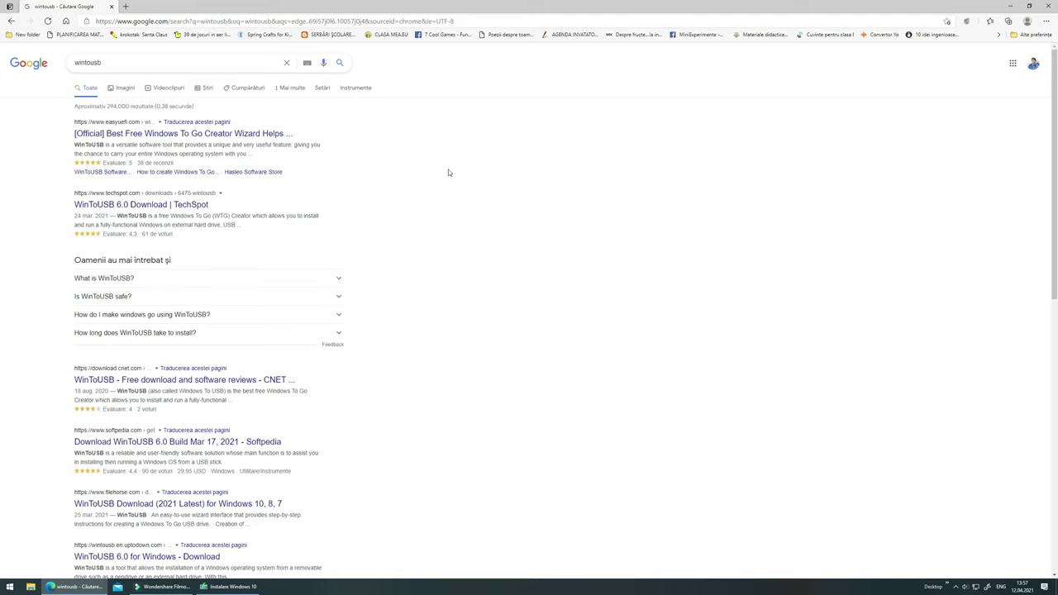
{"action": "scroll", "coordinate": [419, 358], "scroll_direction": "down", "scroll_amount": 3}
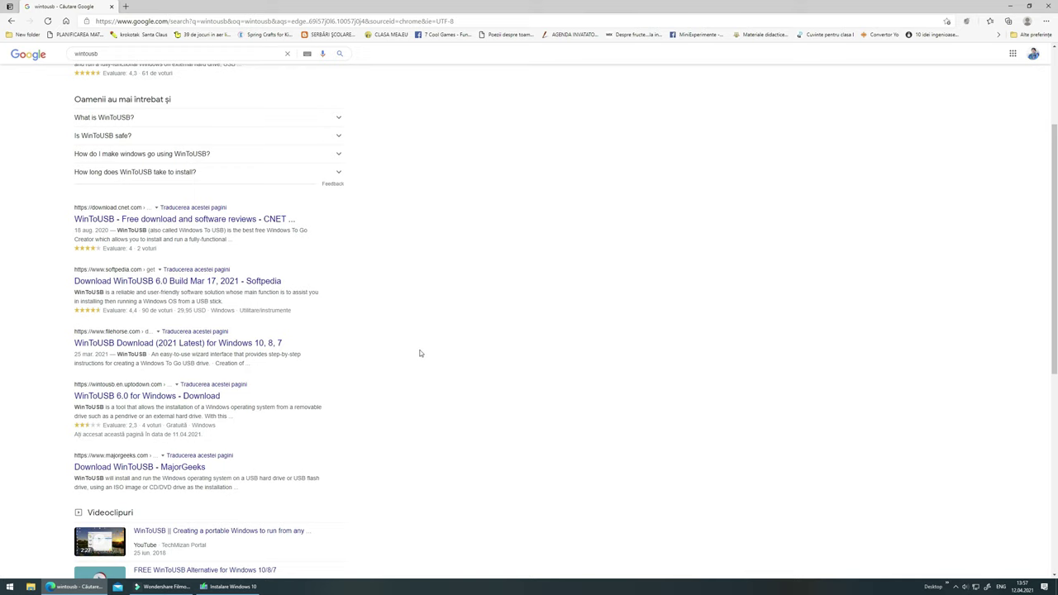
{"action": "left_click", "coordinate": [129, 396]}
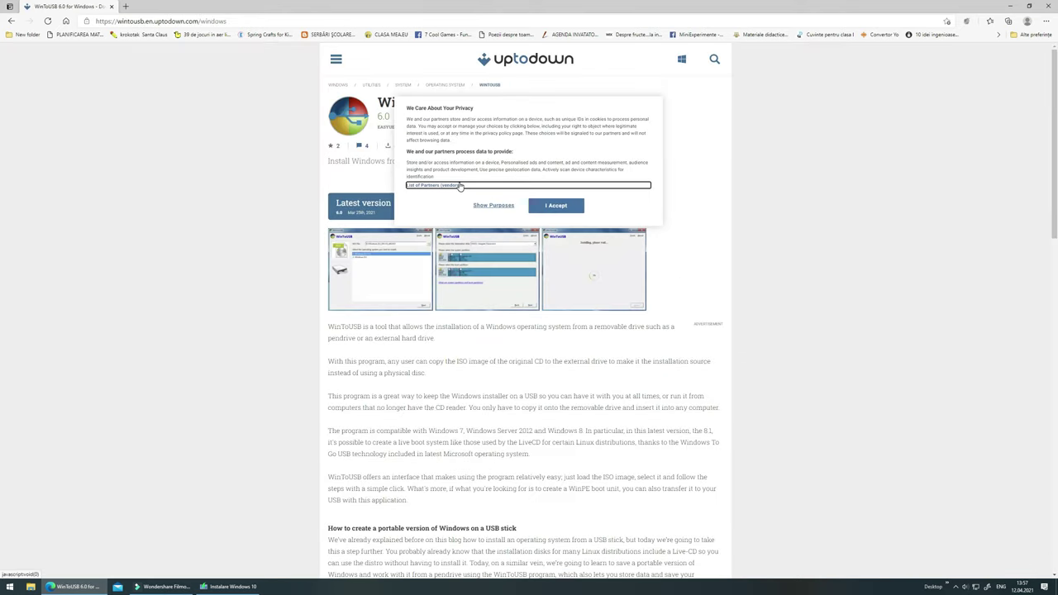
Step: Accept the site's privacy notice and download the latest version of WinToUSB
{"action": "left_click", "coordinate": [565, 208]}
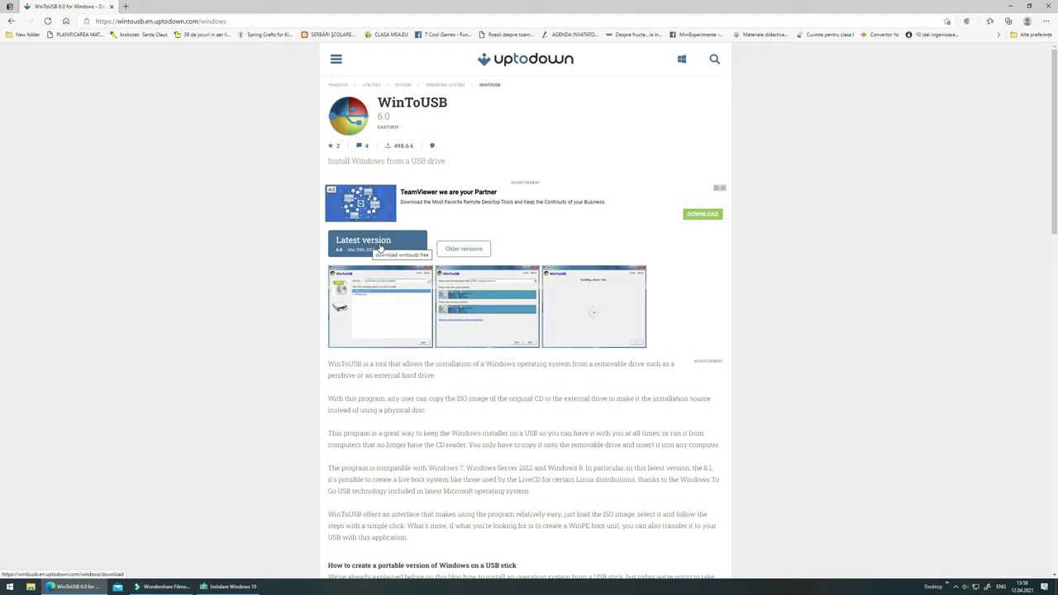
{"action": "left_click", "coordinate": [380, 245]}
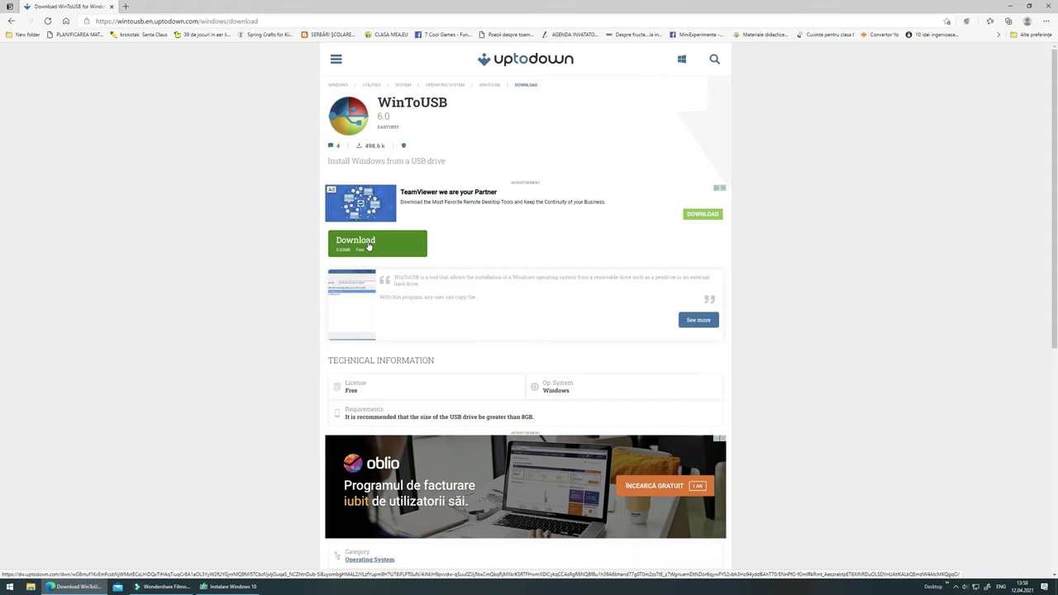
{"action": "left_click", "coordinate": [369, 247]}
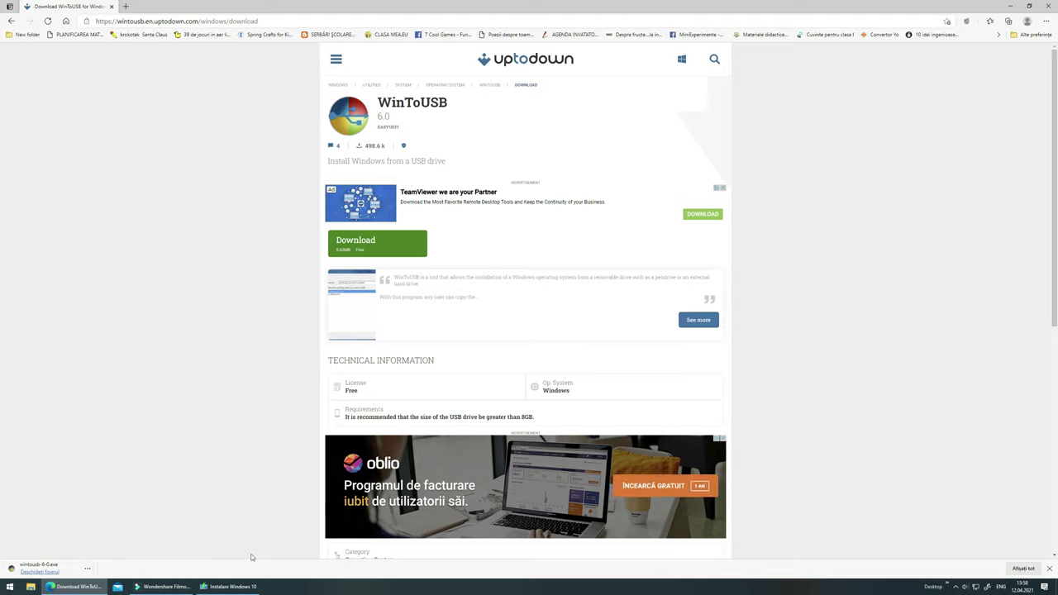
Step: Return to the Windows 10 setup wizard and finish it
{"action": "left_click", "coordinate": [220, 588]}
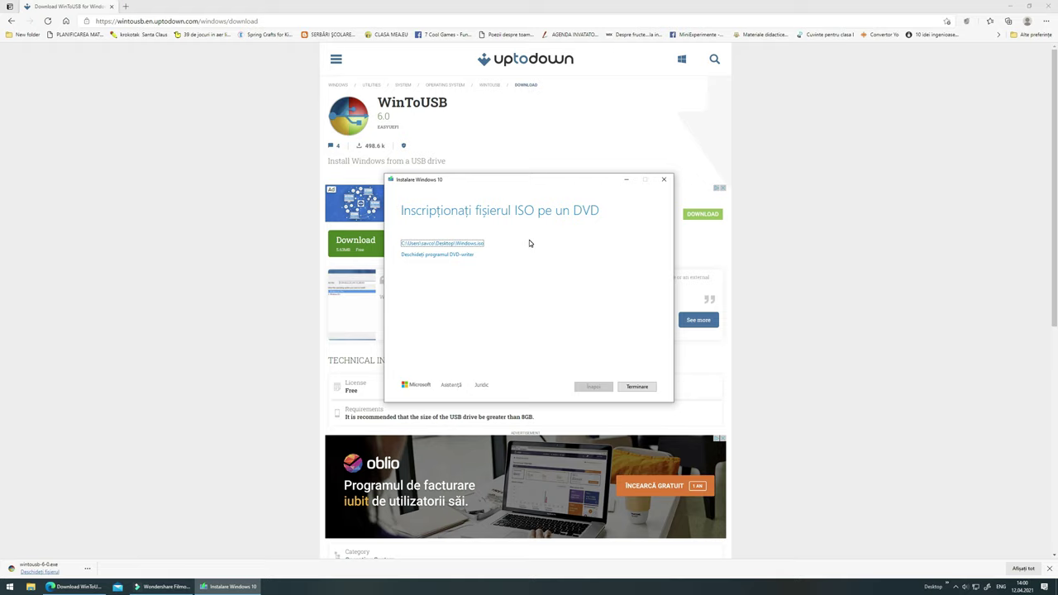
{"action": "left_click", "coordinate": [635, 388]}
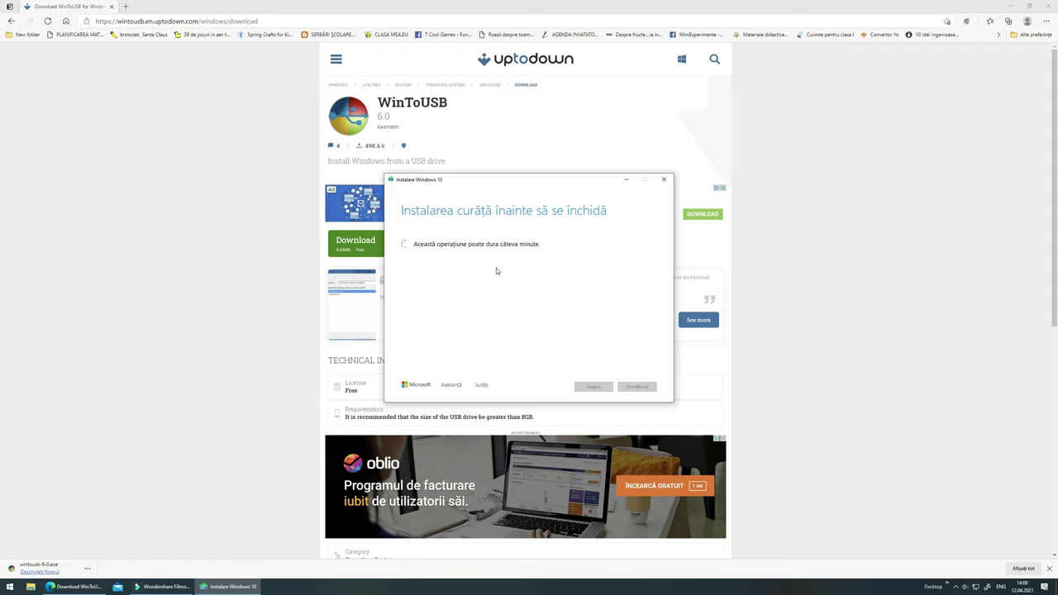
Step: Run the downloaded wintousb-6-0.exe installer from the desktop as administrator, cancelling the setup started without those rights
{"action": "left_click", "coordinate": [58, 569]}
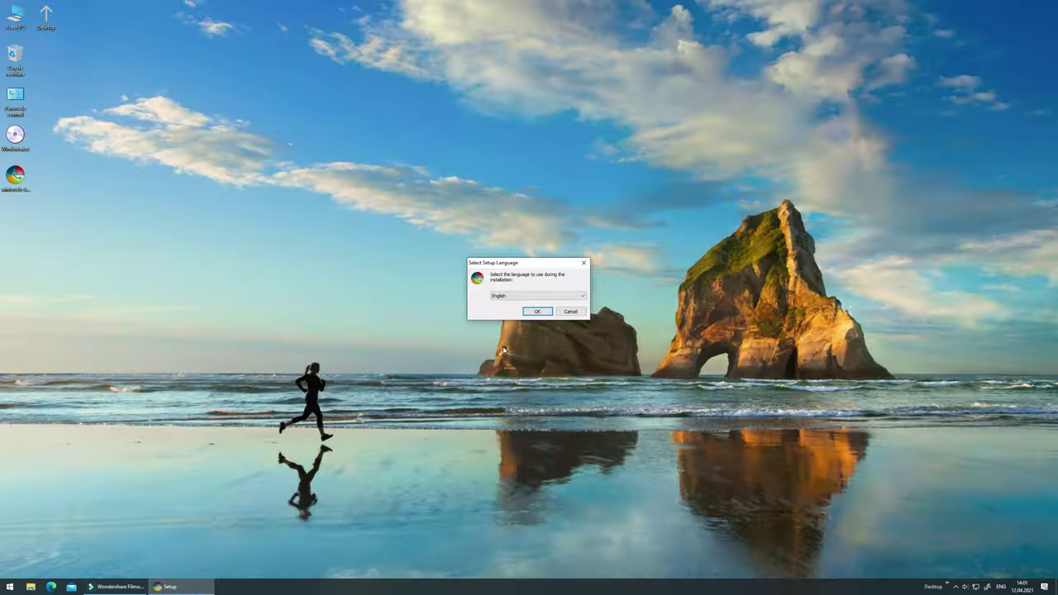
{"action": "left_click", "coordinate": [570, 311]}
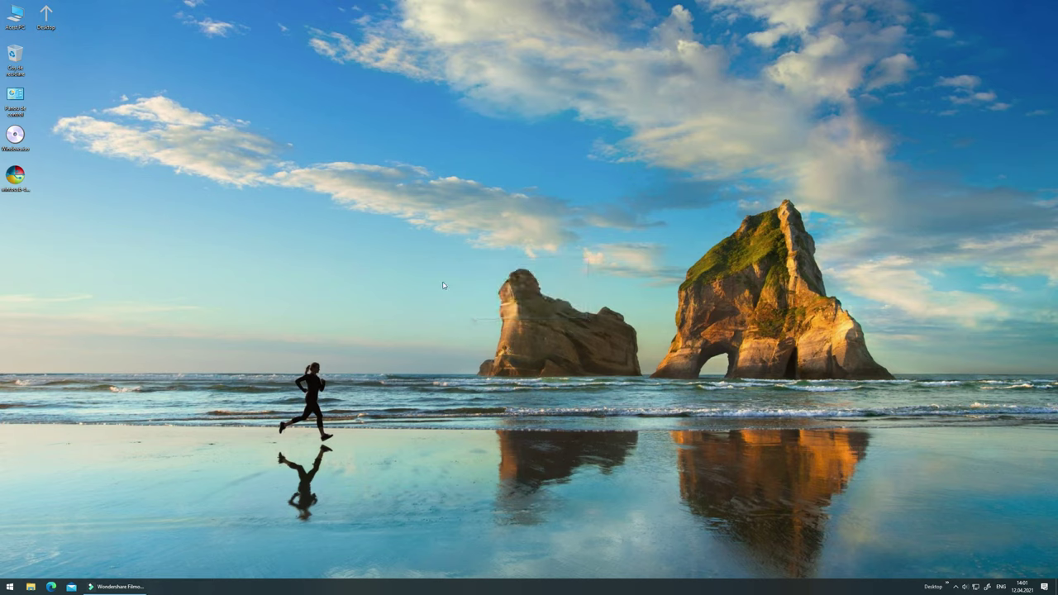
{"action": "right_click", "coordinate": [12, 179]}
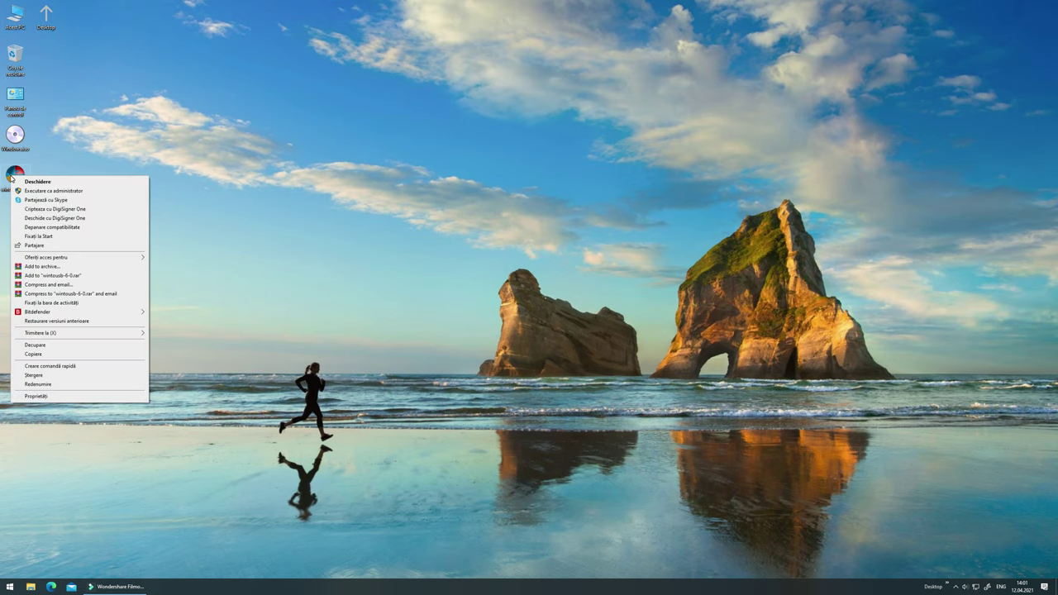
{"action": "left_click", "coordinate": [75, 191]}
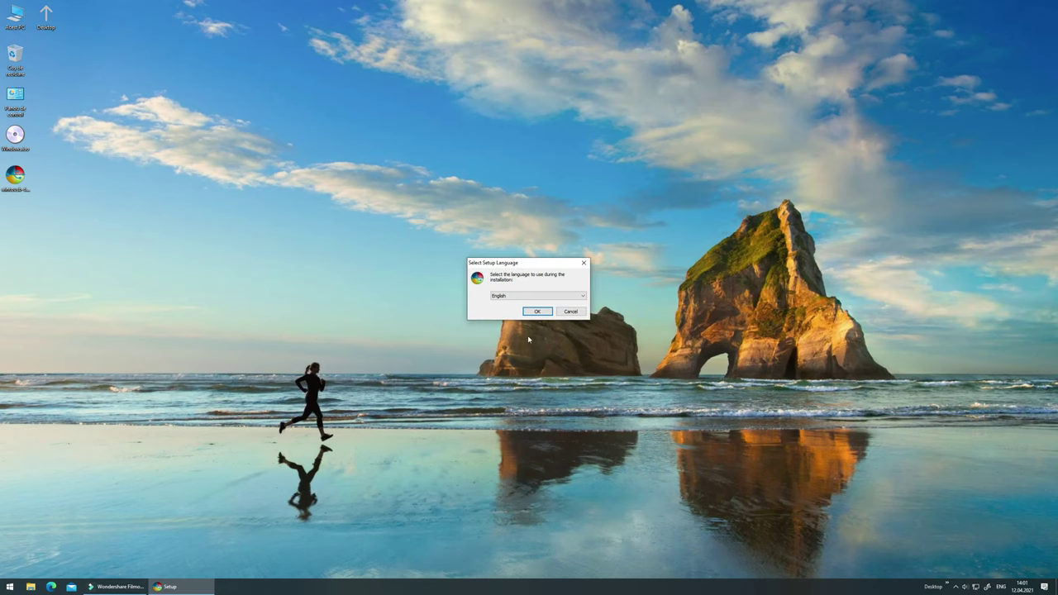
Step: Choose English as the setup language and accept the WinToUSB license agreement
{"action": "left_click", "coordinate": [548, 299]}
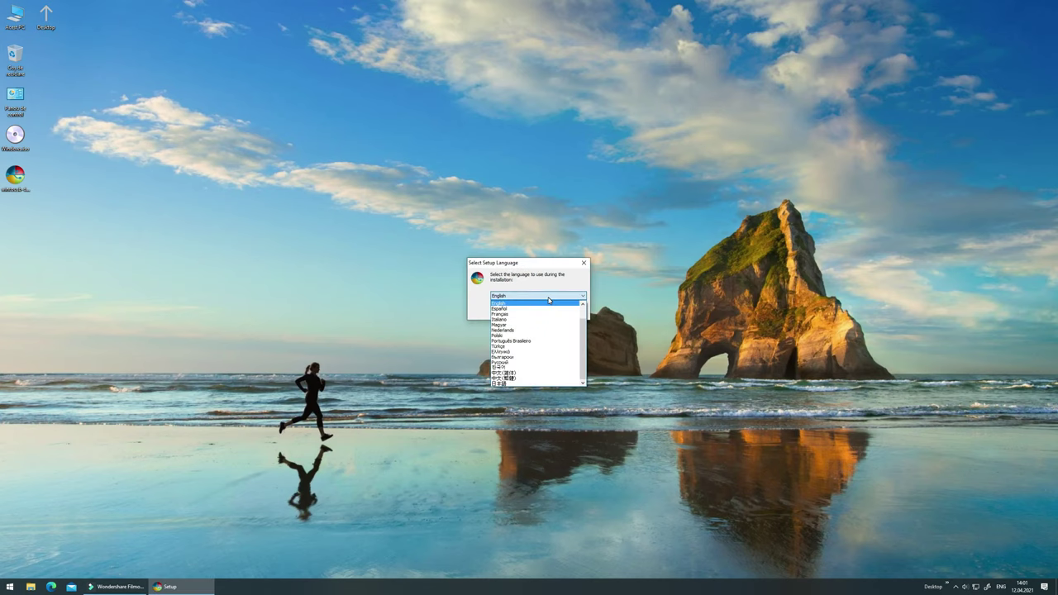
{"action": "scroll", "coordinate": [583, 319], "scroll_direction": "up", "scroll_amount": 1}
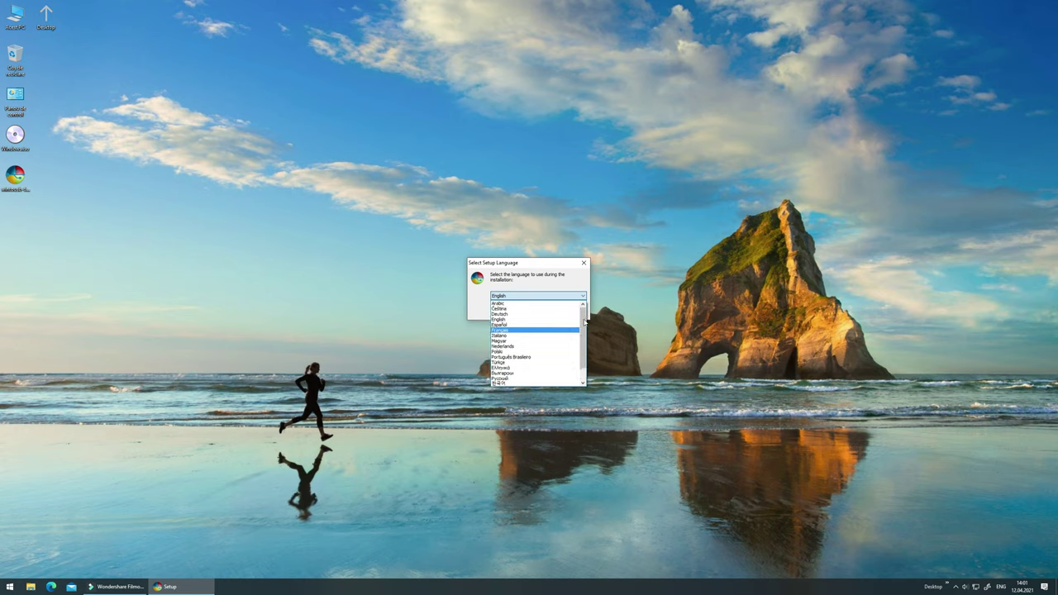
{"action": "scroll", "coordinate": [583, 343], "scroll_direction": "down", "scroll_amount": 1}
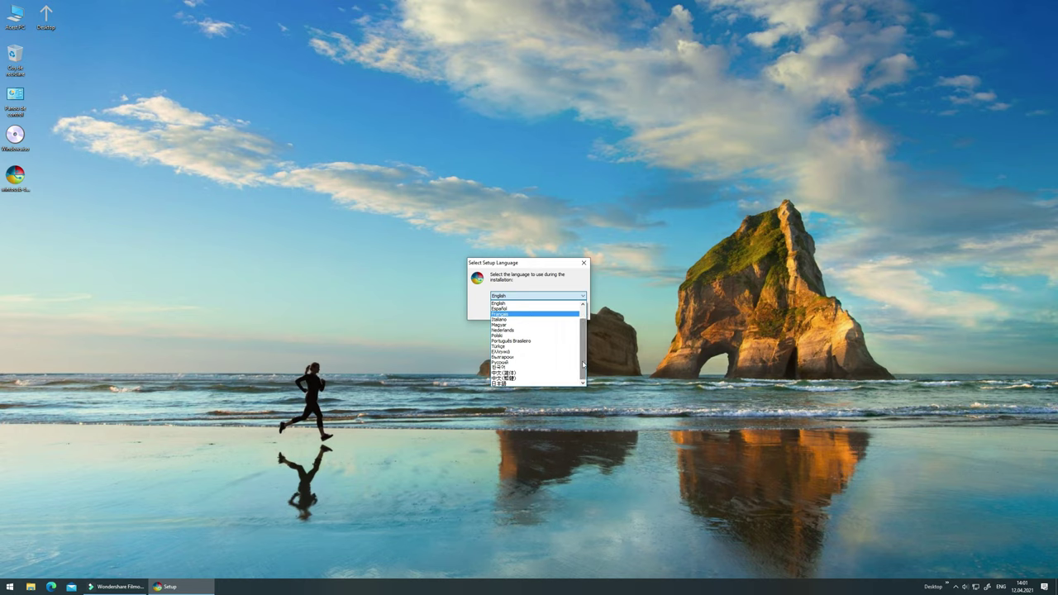
{"action": "left_click", "coordinate": [517, 303]}
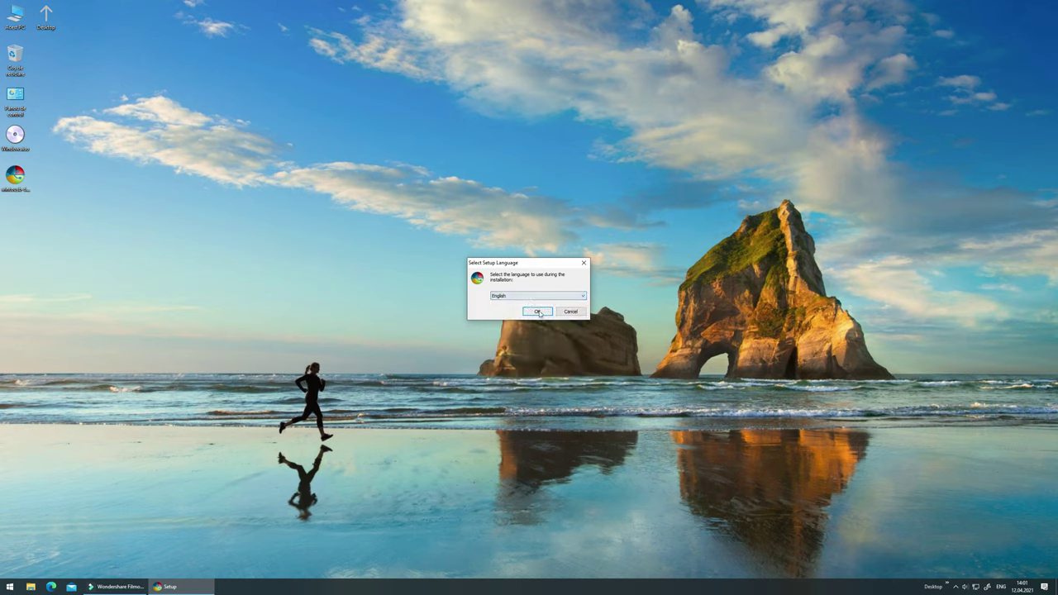
{"action": "left_click", "coordinate": [539, 312]}
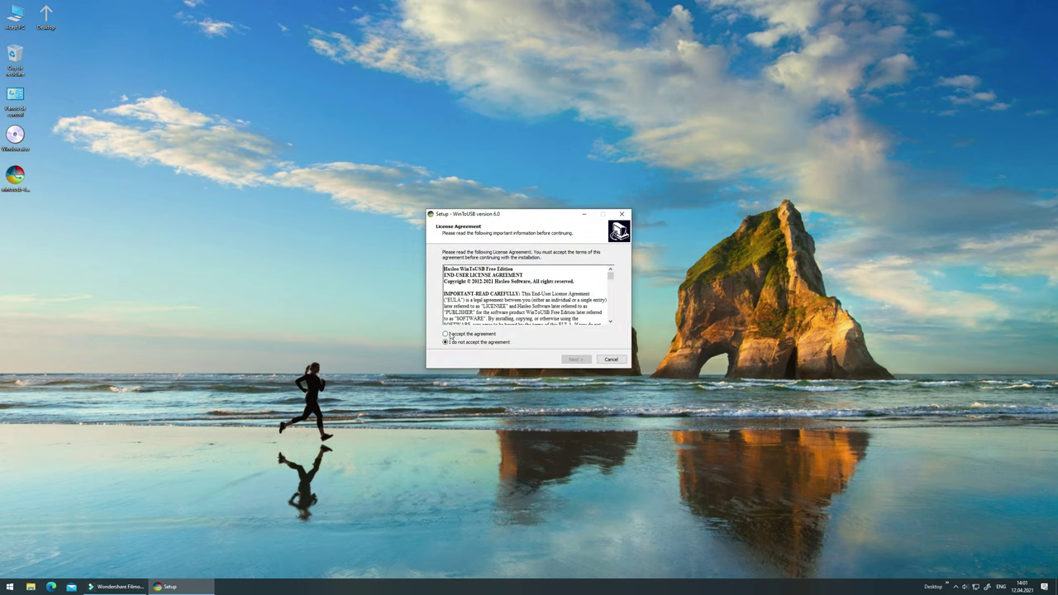
{"action": "left_click", "coordinate": [451, 335]}
{"action": "left_click", "coordinate": [577, 360]}
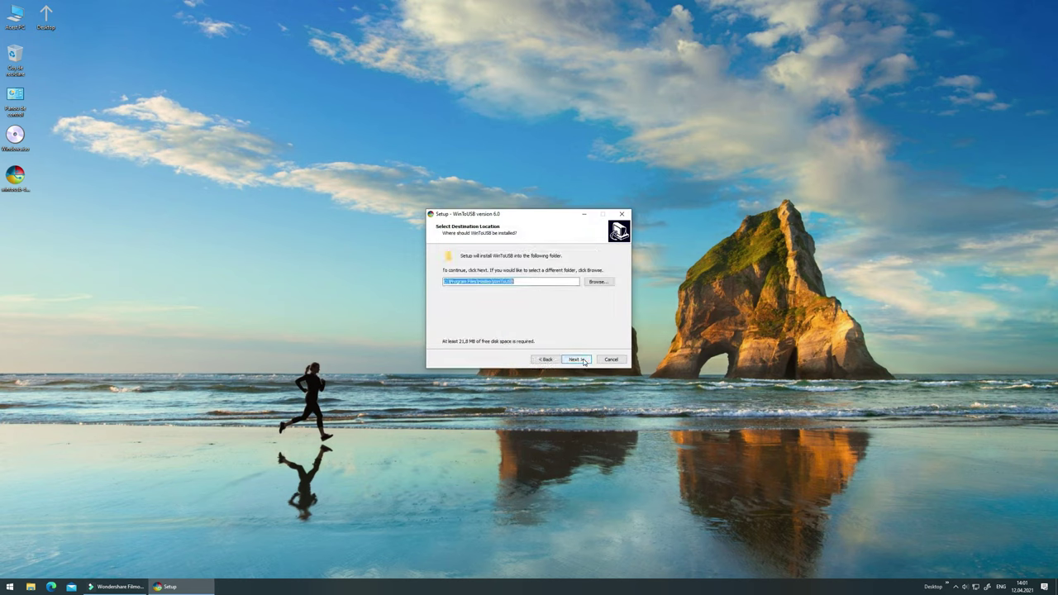
Step: Install WinToUSB with the default destination and Start Menu folders plus a desktop shortcut, and finish the setup
{"action": "left_click", "coordinate": [579, 361]}
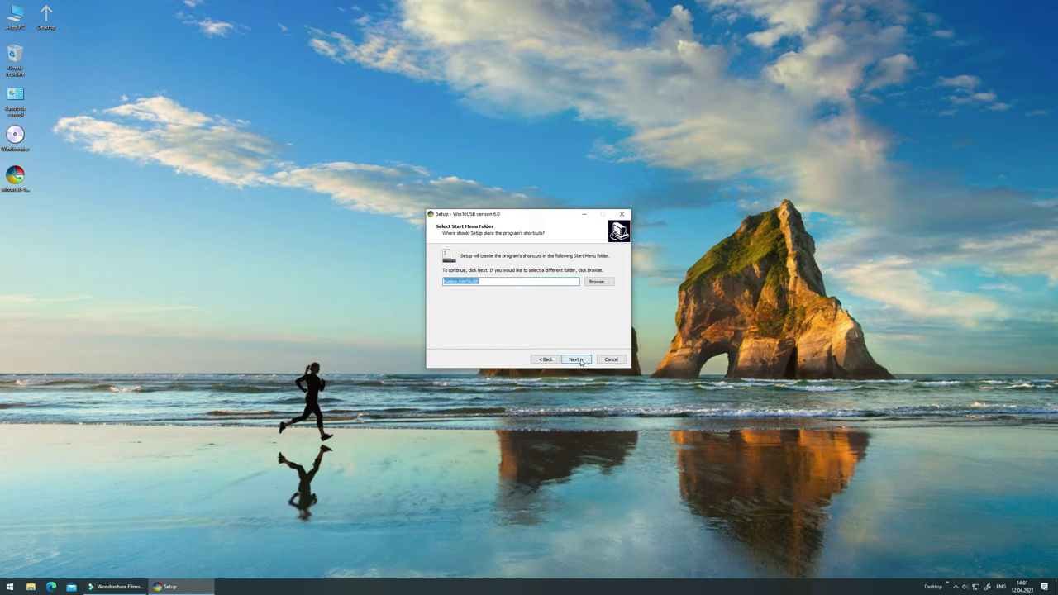
{"action": "left_click", "coordinate": [582, 361]}
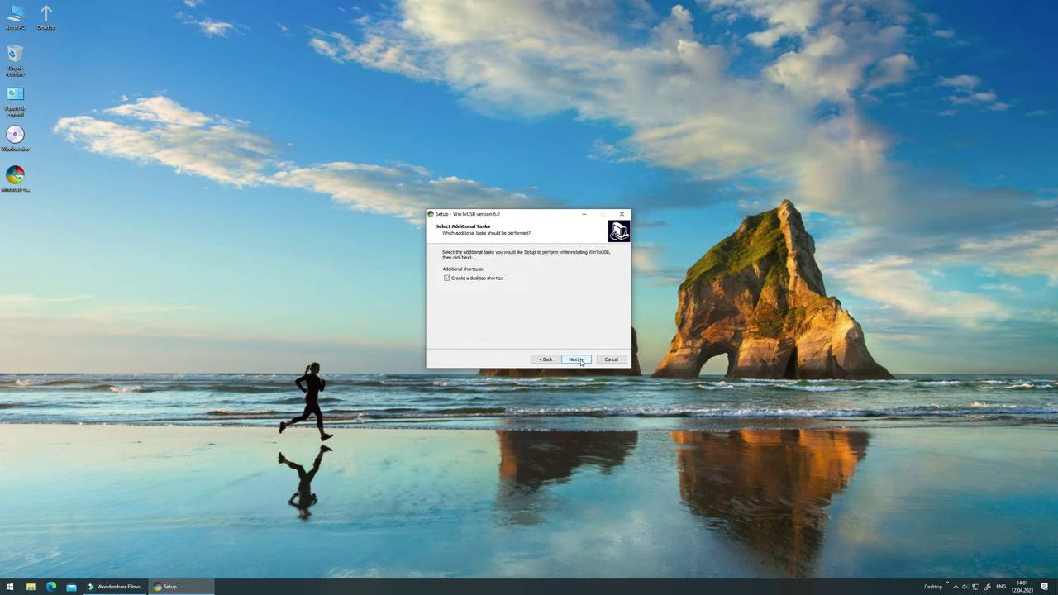
{"action": "left_click", "coordinate": [581, 361]}
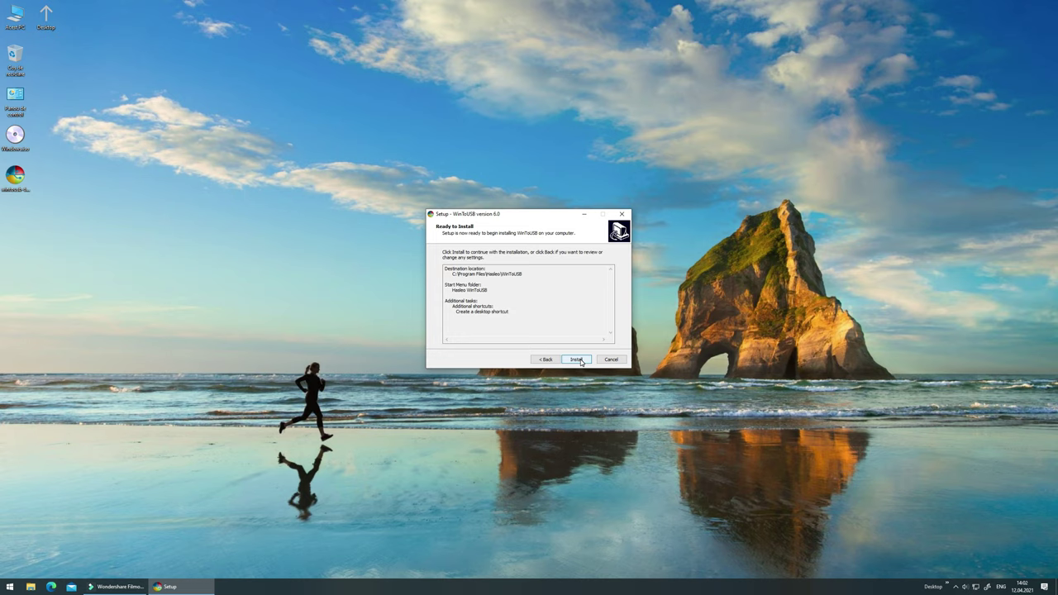
{"action": "left_click", "coordinate": [581, 361]}
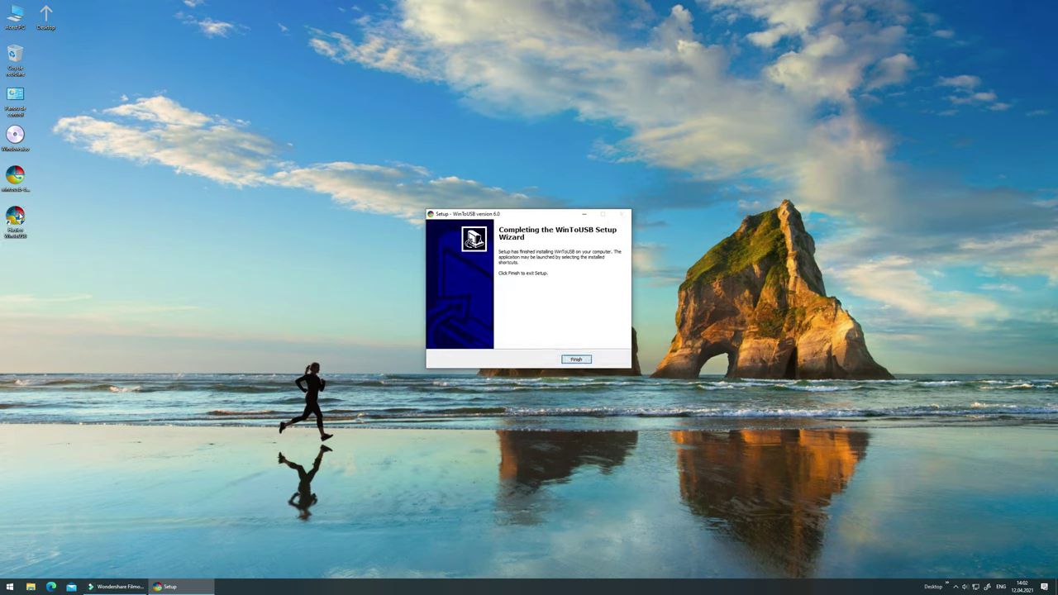
{"action": "left_click", "coordinate": [576, 361]}
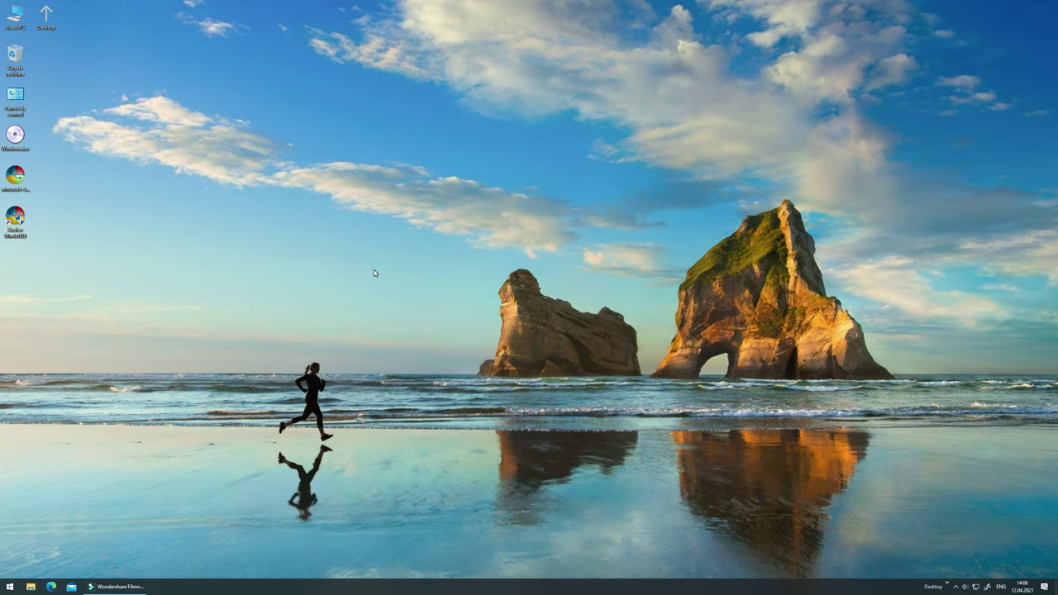
Step: Launch Hasleo WinToUSB and load Windows.iso from the desktop as the image file, with Windows 10 Home as the system to install
{"action": "double_click", "coordinate": [16, 218]}
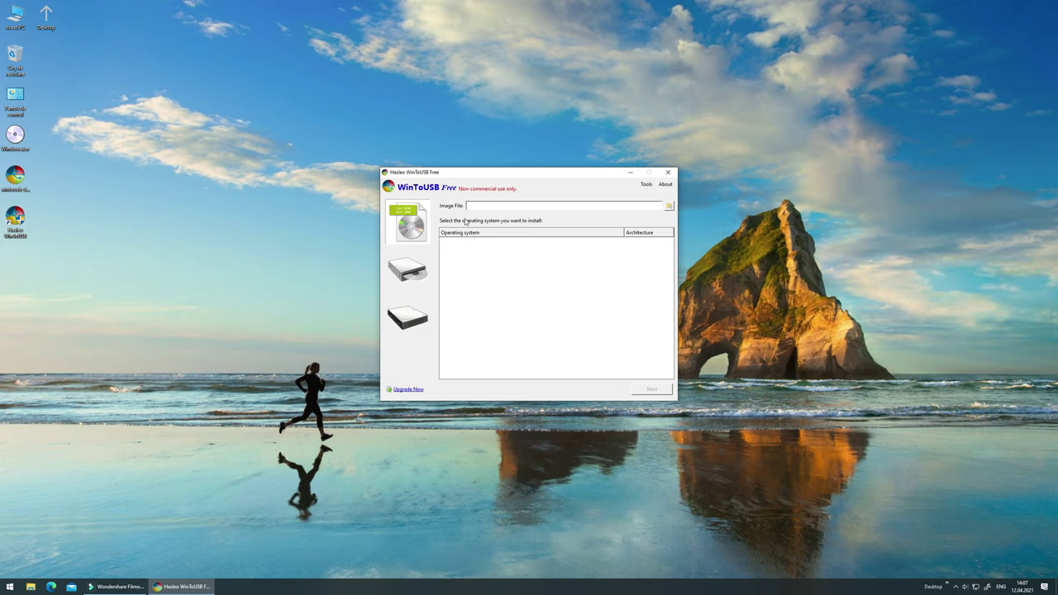
{"action": "left_click", "coordinate": [670, 206]}
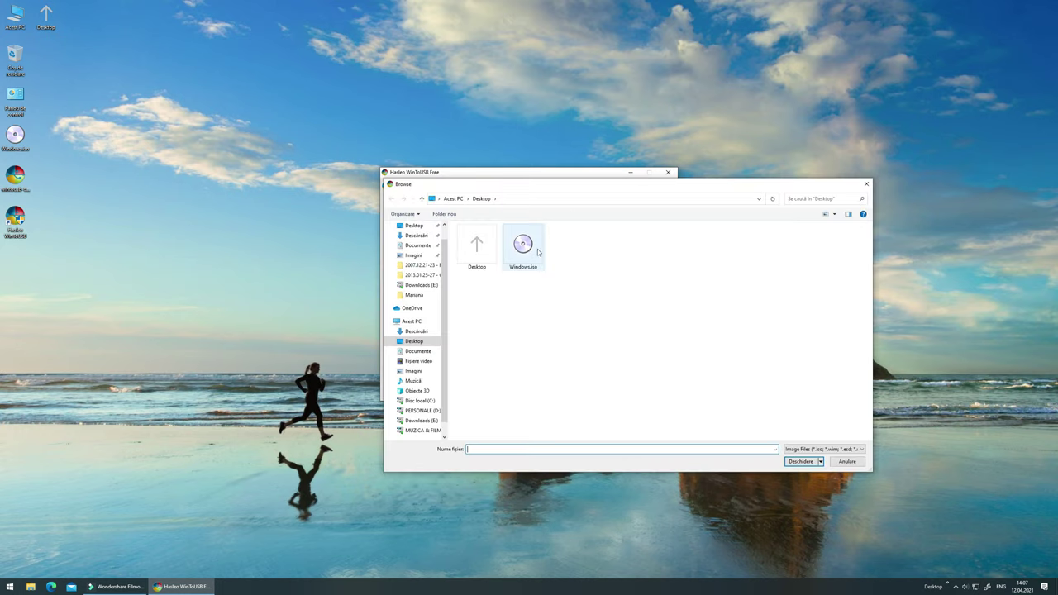
{"action": "left_click", "coordinate": [524, 246]}
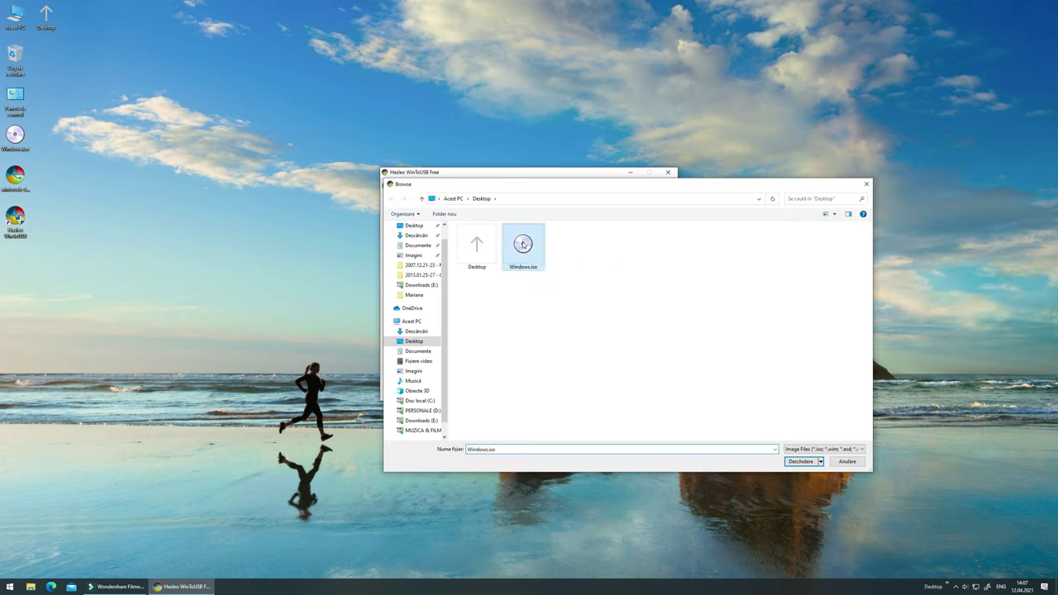
{"action": "left_click", "coordinate": [800, 461]}
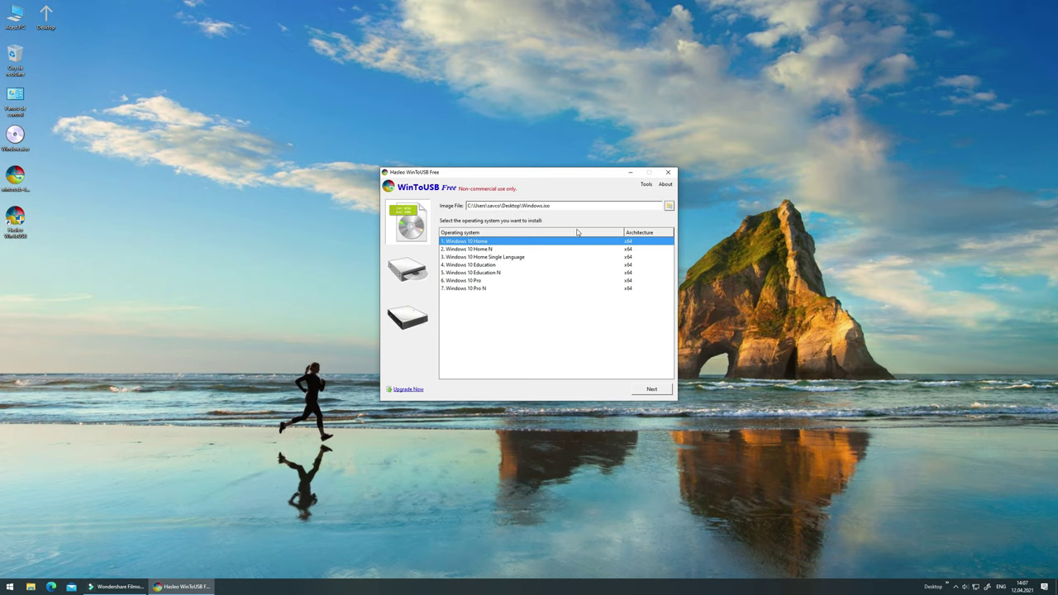
{"action": "left_click", "coordinate": [652, 390]}
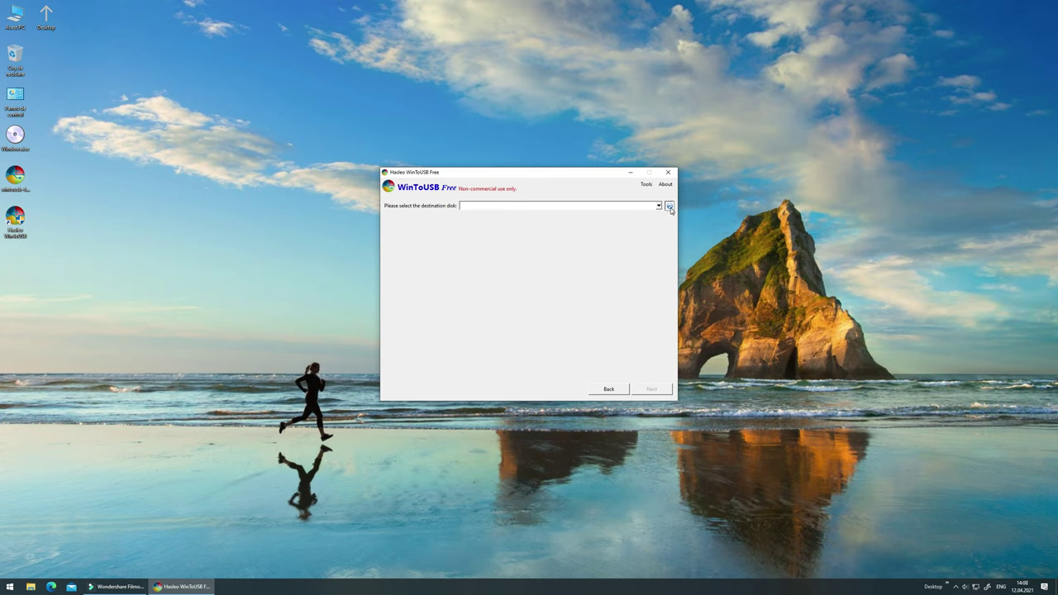
Step: Select Disk 3: ROG ESD-S1C as the destination disk and format it with the MBR for BIOS partition scheme
{"action": "left_click", "coordinate": [659, 206]}
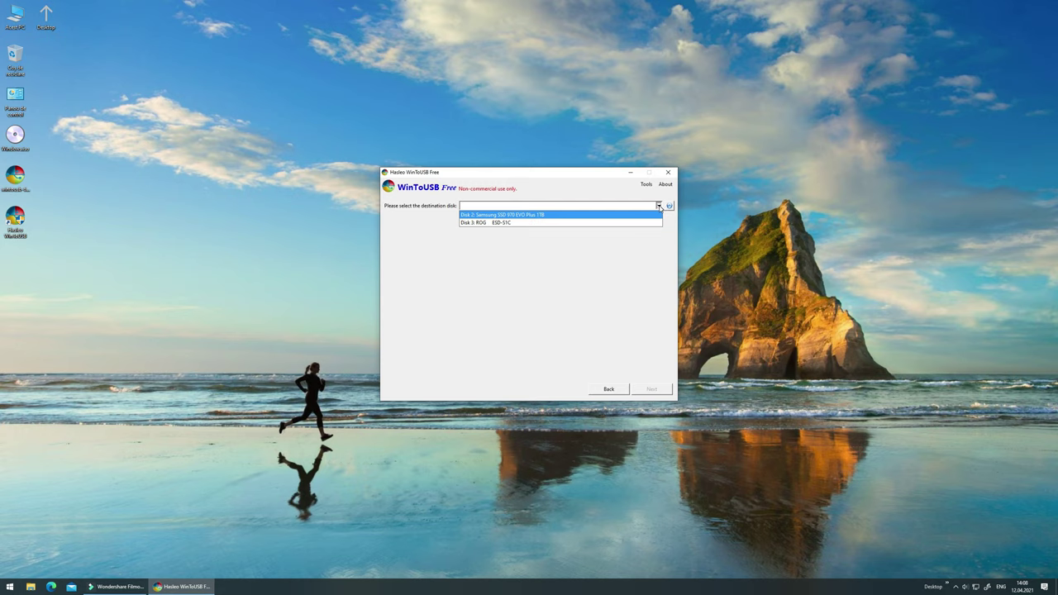
{"action": "left_click", "coordinate": [506, 223]}
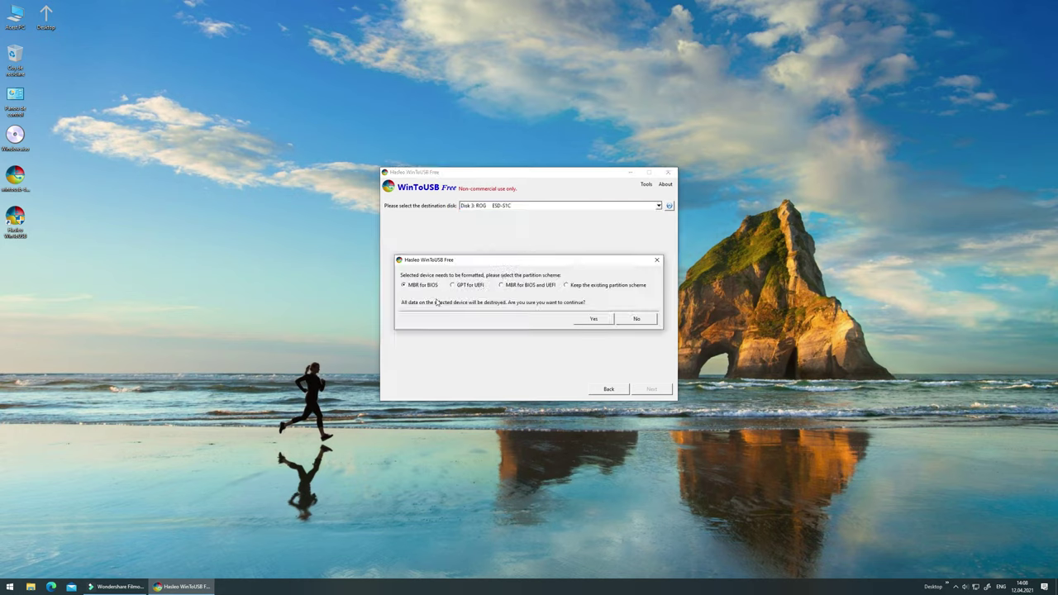
{"action": "left_click_drag", "start_coordinate": [460, 261], "coordinate": [455, 242]}
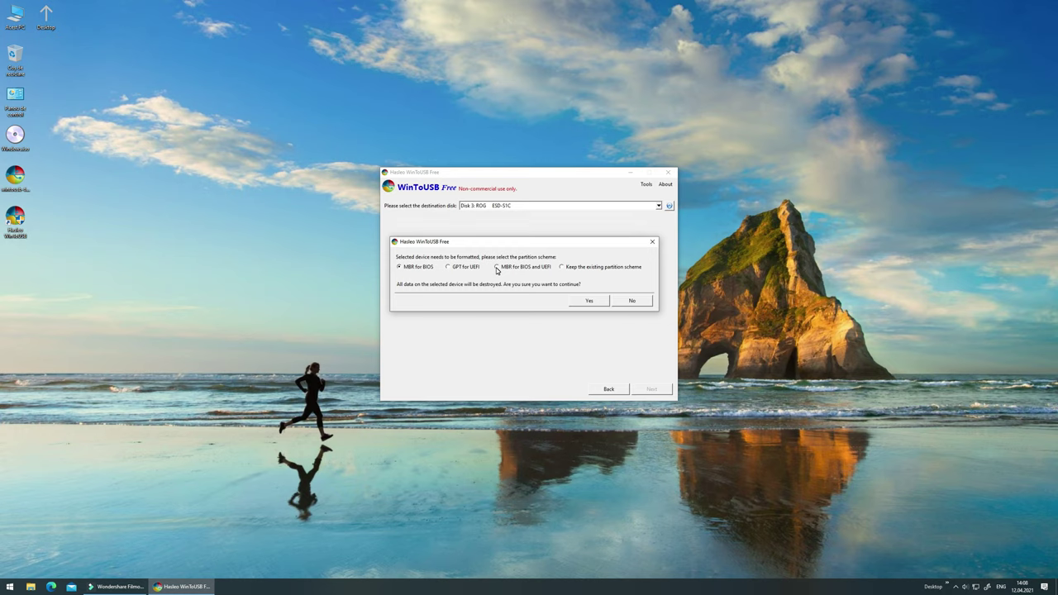
{"action": "left_click", "coordinate": [497, 267]}
{"action": "left_click", "coordinate": [401, 268]}
{"action": "left_click", "coordinate": [449, 267]}
{"action": "left_click", "coordinate": [599, 302]}
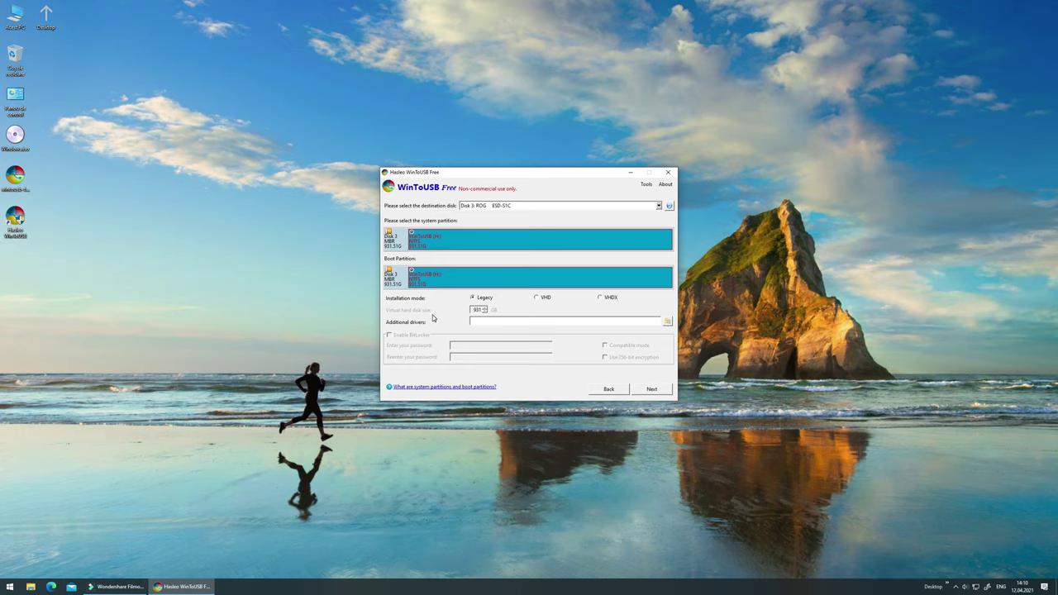
Step: Install Windows on the selected disk in Legacy mode, and quit WinToUSB once the installation has completed
{"action": "left_click", "coordinate": [652, 390]}
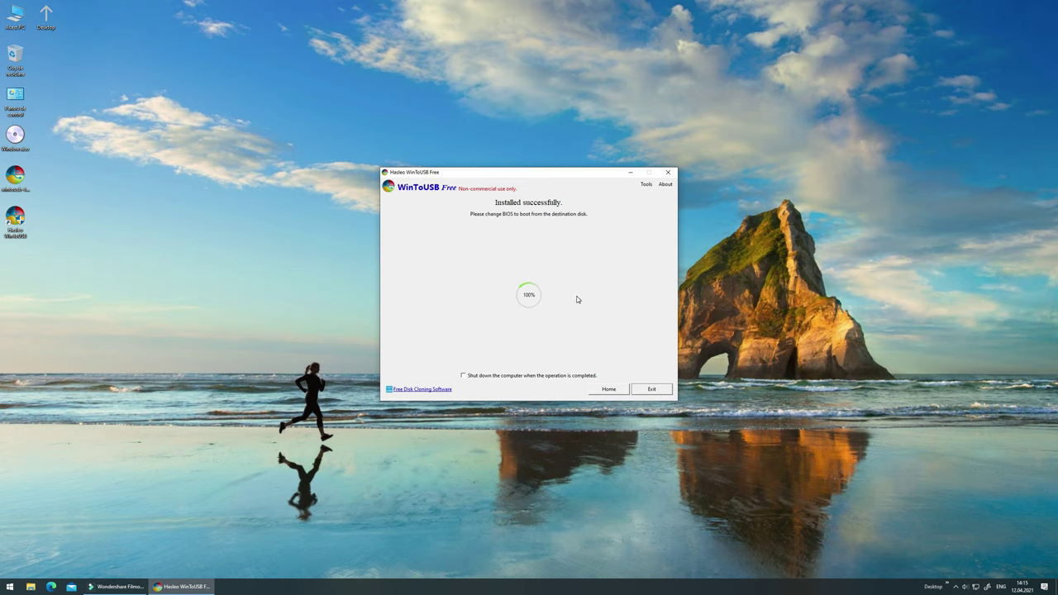
{"action": "left_click", "coordinate": [654, 391]}
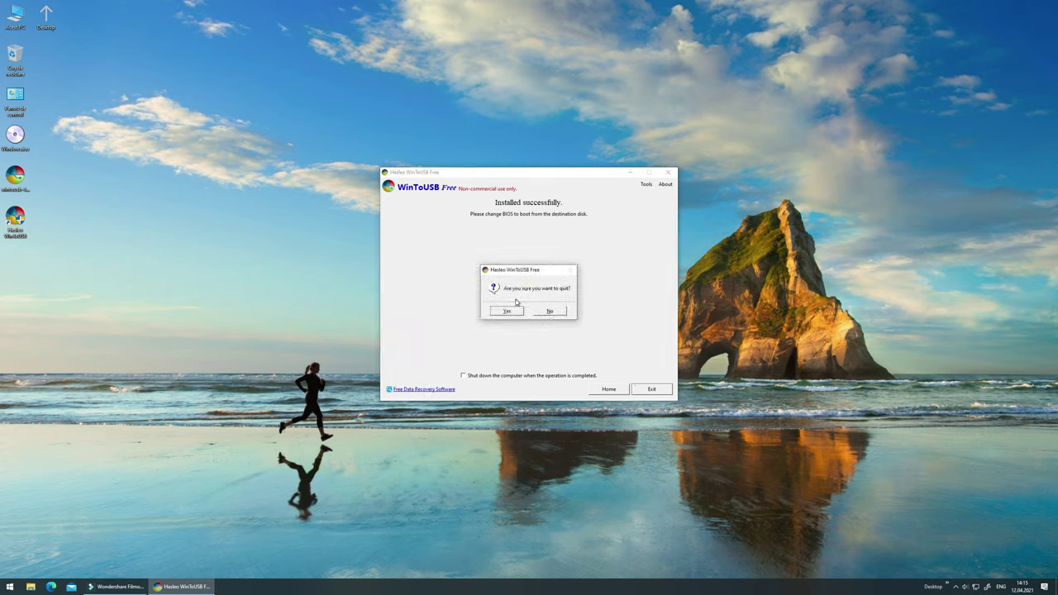
{"action": "left_click", "coordinate": [511, 312]}
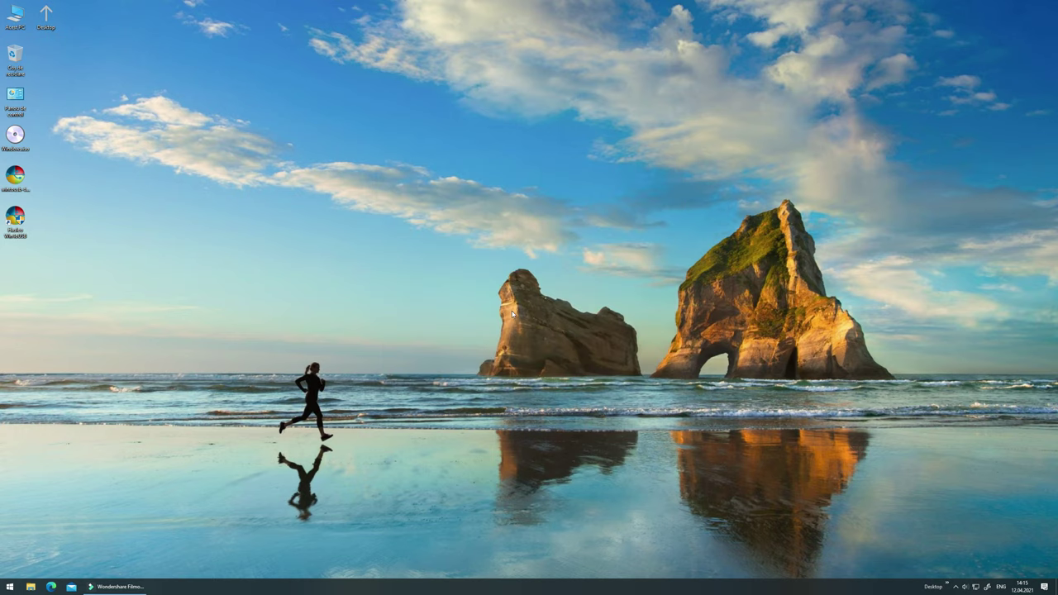
Step: Open the WinToUSB (H:) drive from Acest PC, examine its folders in a maximized window, and close it
{"action": "double_click", "coordinate": [14, 17]}
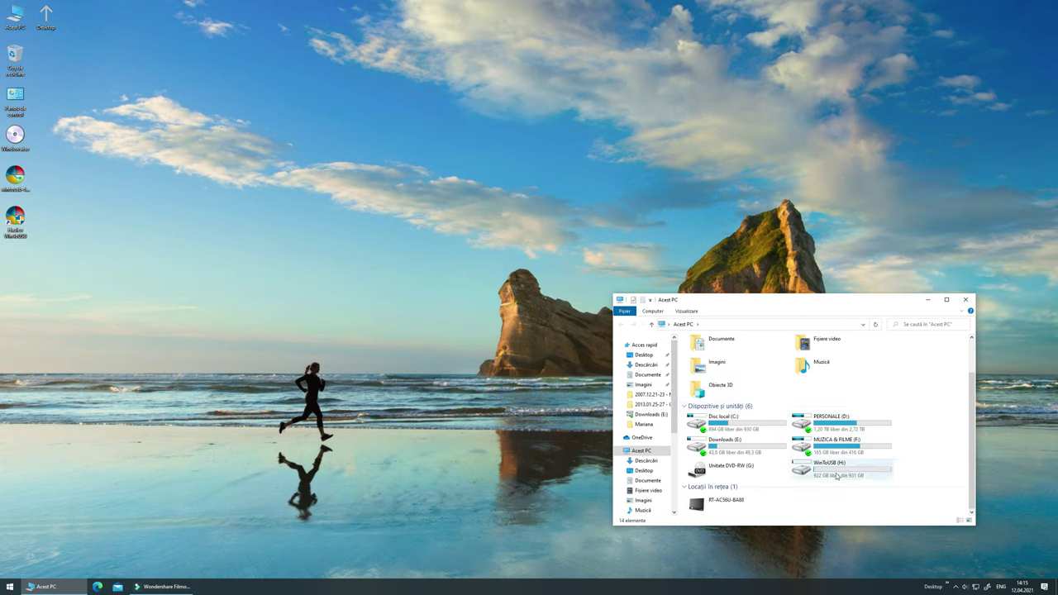
{"action": "double_click", "coordinate": [837, 475]}
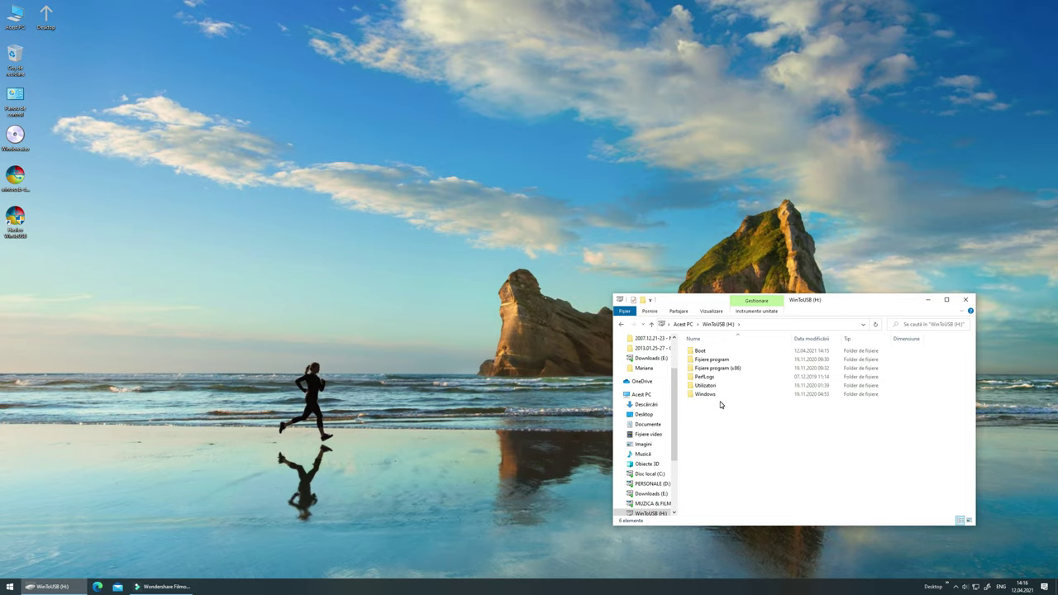
{"action": "left_click", "coordinate": [946, 299]}
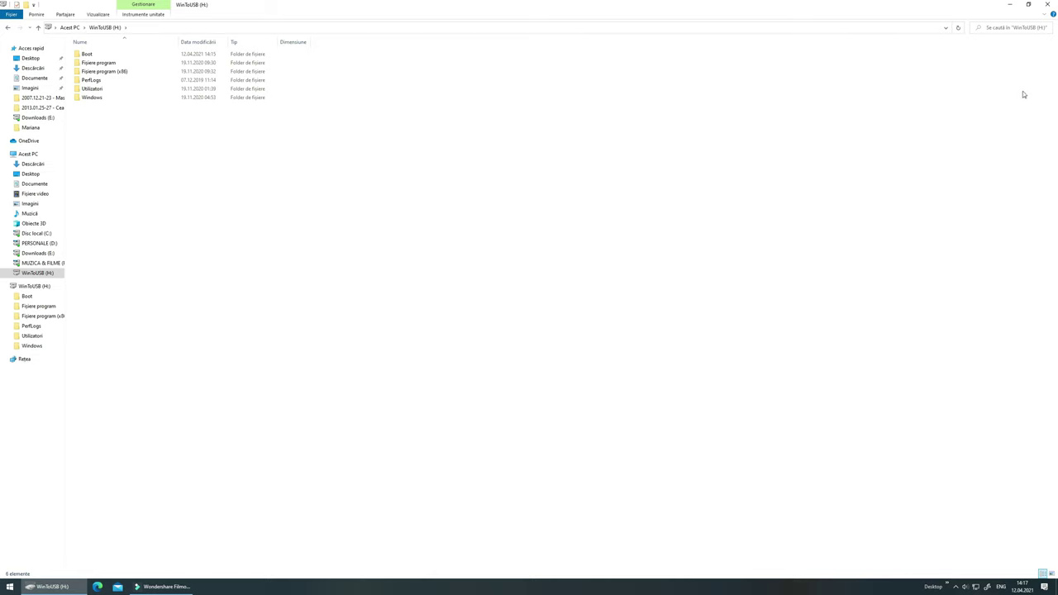
{"action": "left_click", "coordinate": [1049, 10]}
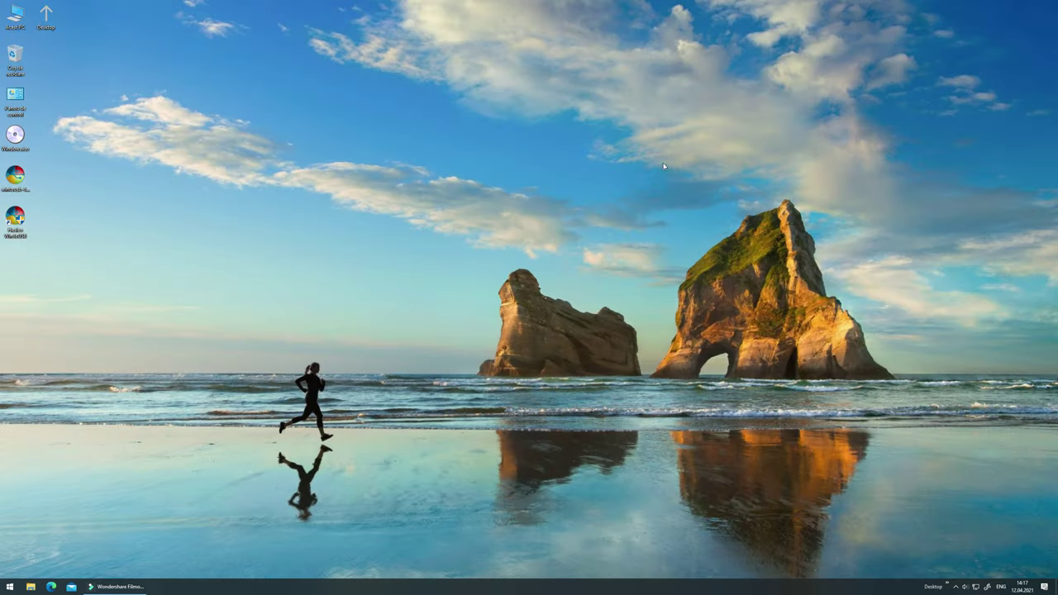